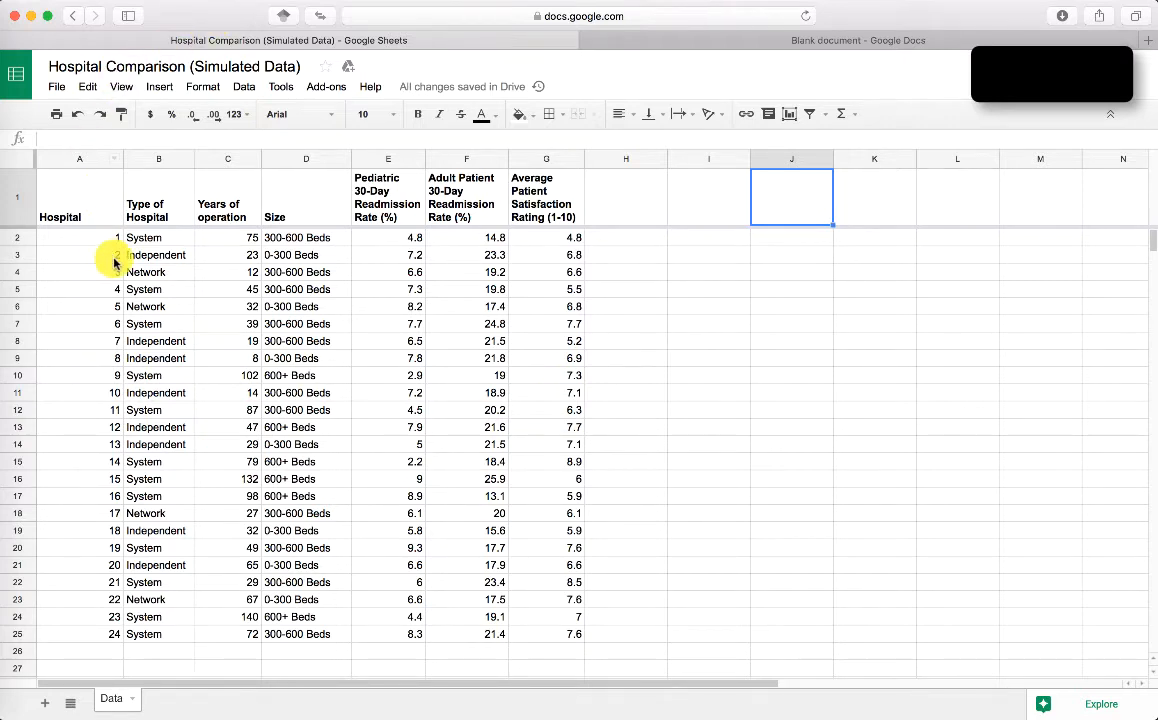
# - Create a pivot table on a new sheet from the hospital data in A1:G25 of the Data sheet
pyautogui.click(160, 161)
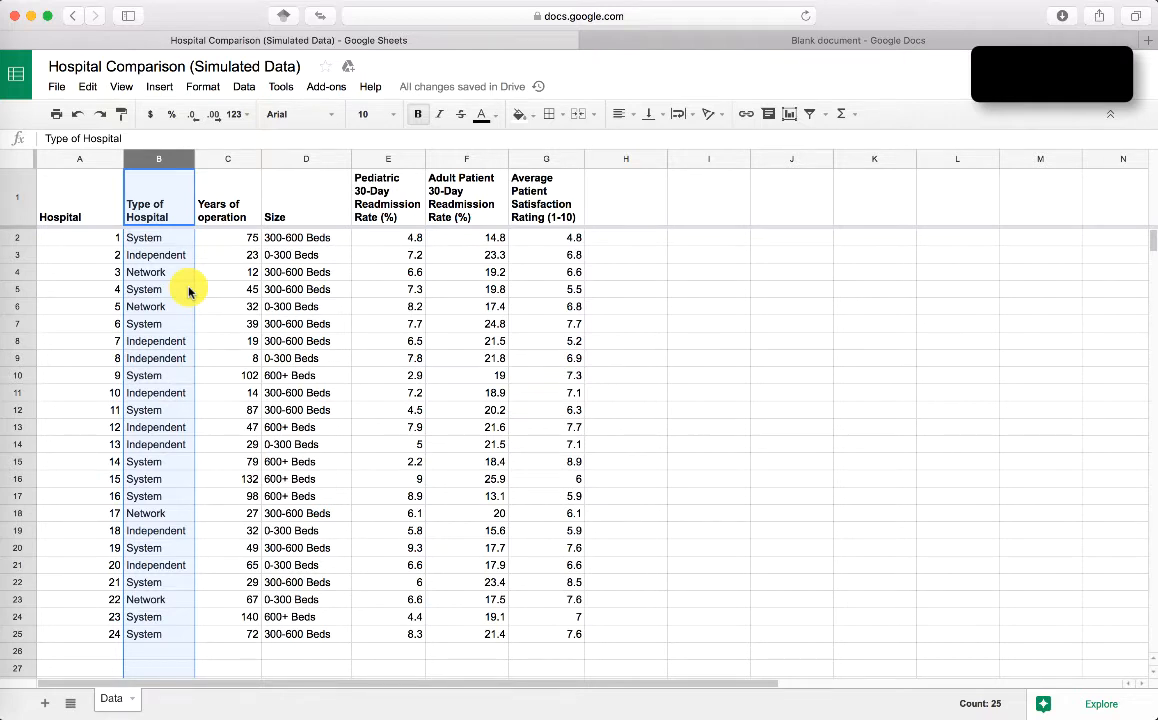
pyautogui.click(174, 290)
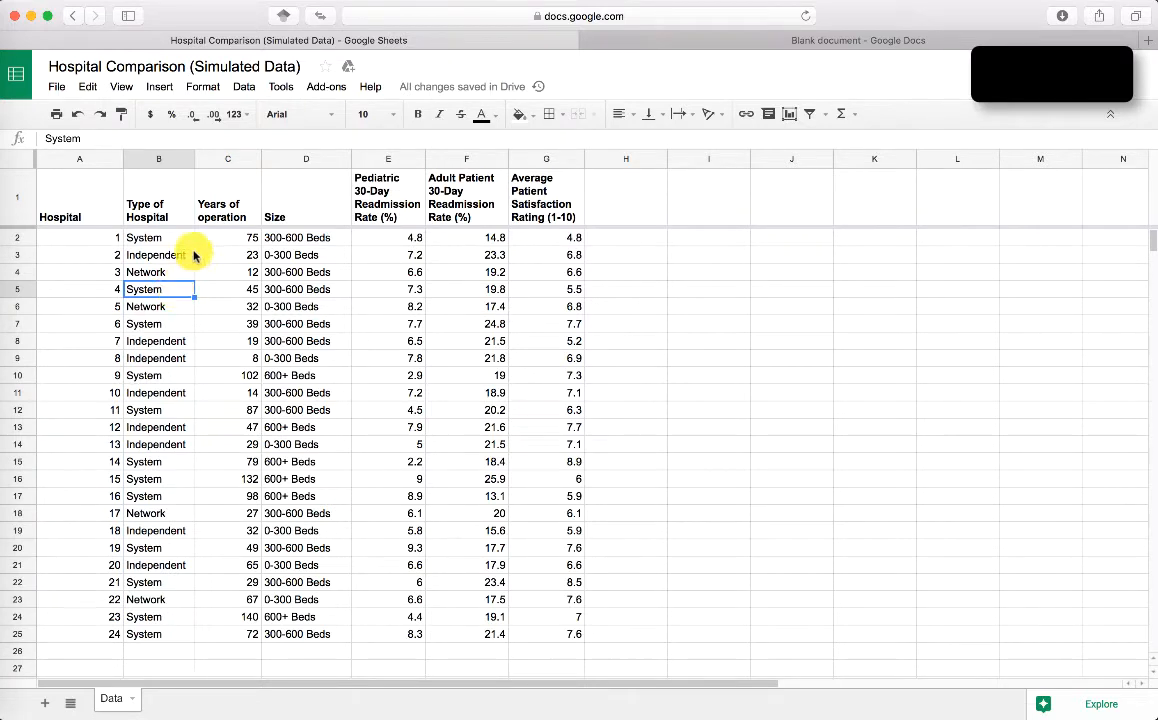
pyautogui.click(241, 88)
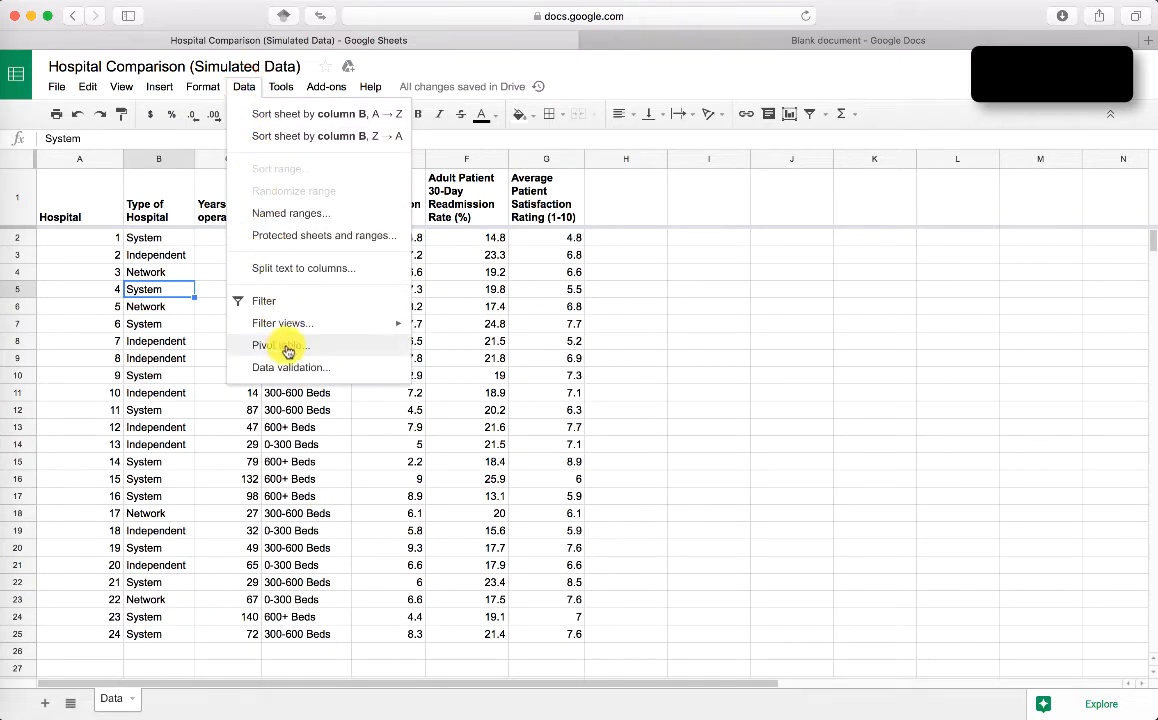
pyautogui.click(286, 349)
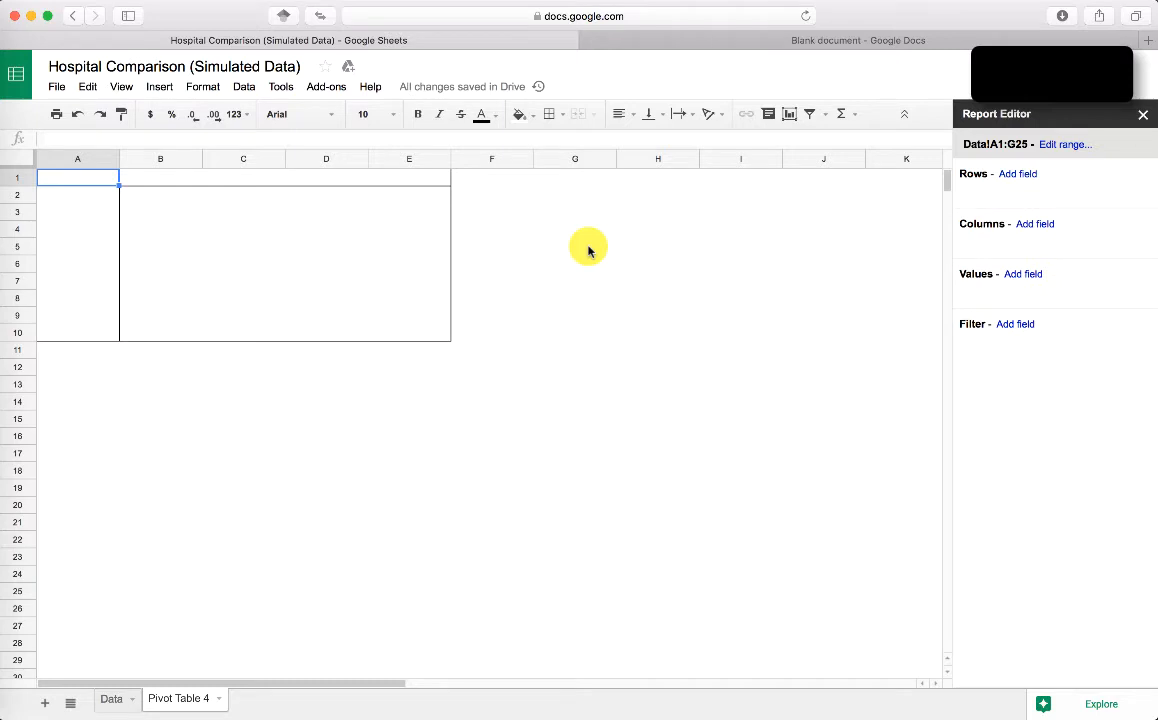
# - Group the pivot table's columns by Type of Hospital
pyautogui.click(1015, 175)
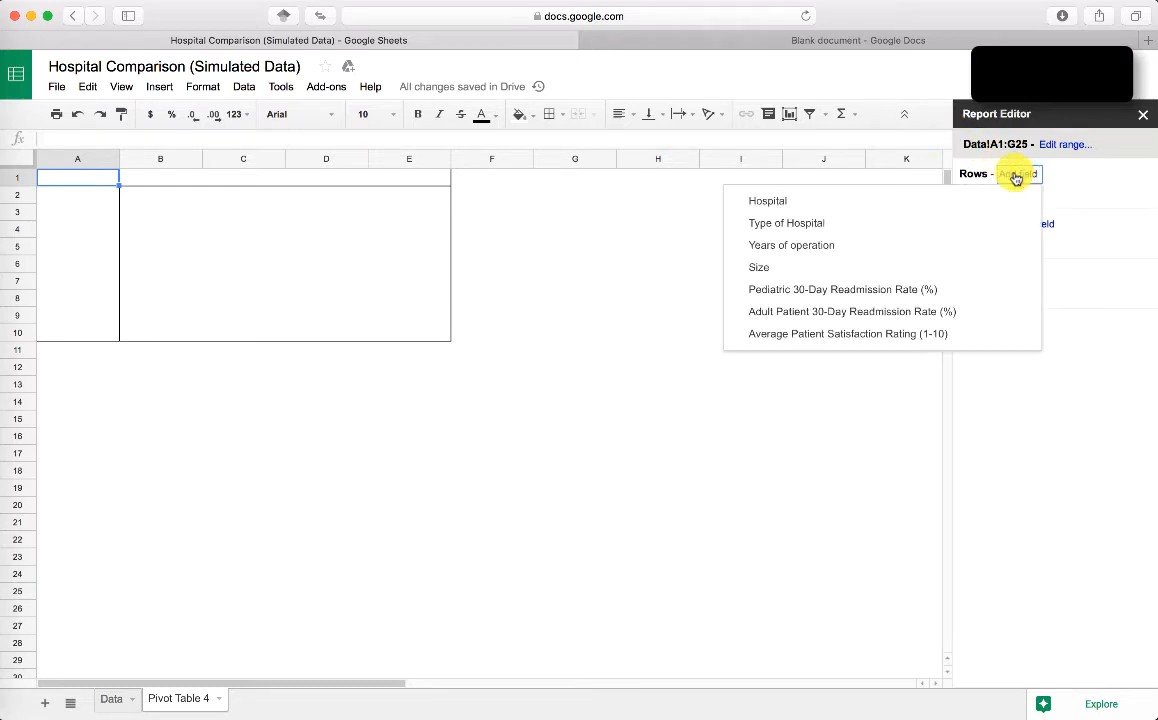
pyautogui.click(1016, 177)
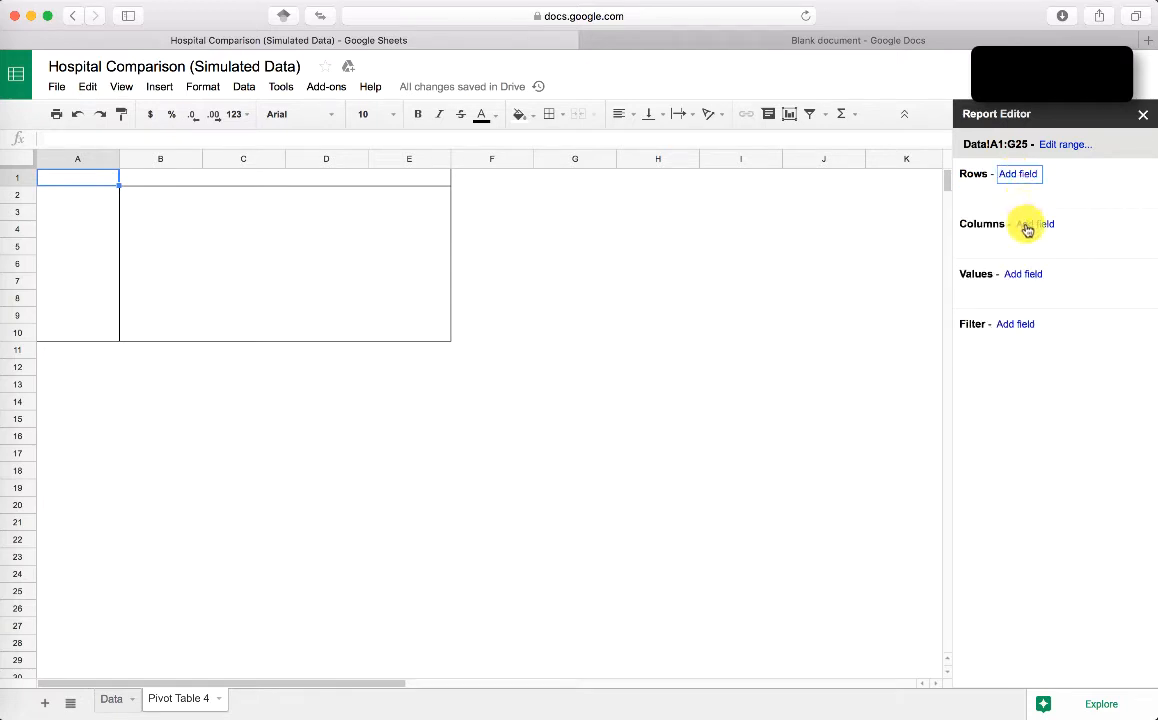
pyautogui.click(1029, 231)
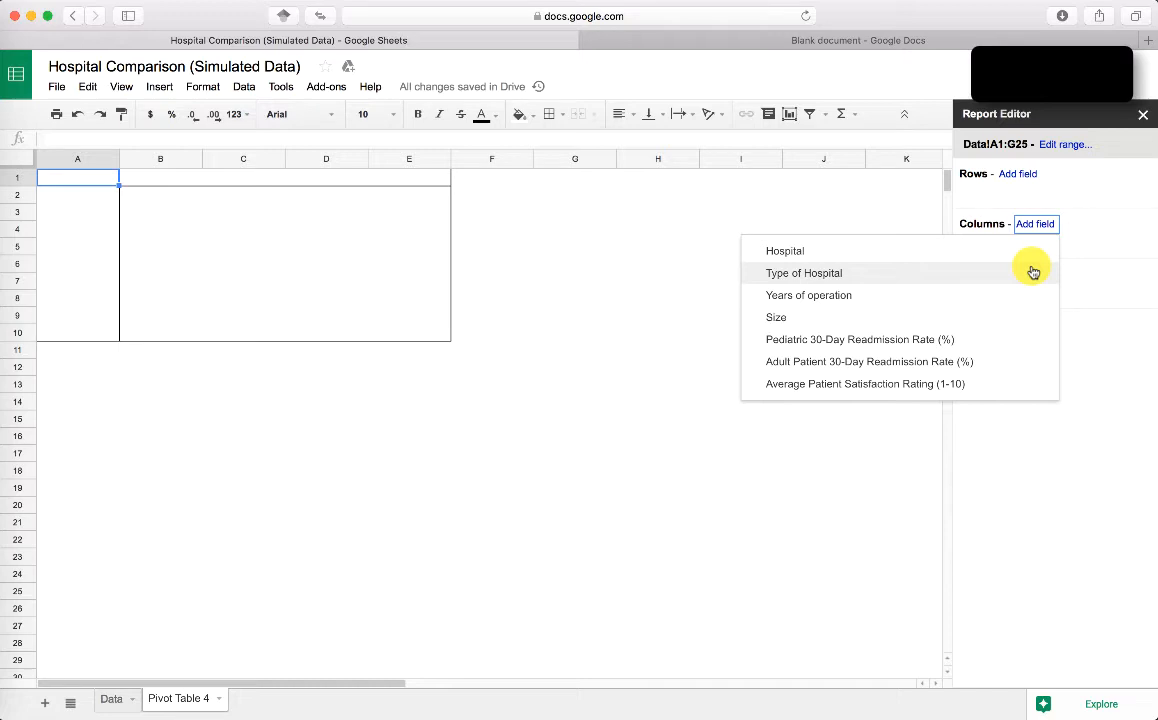
pyautogui.click(1033, 272)
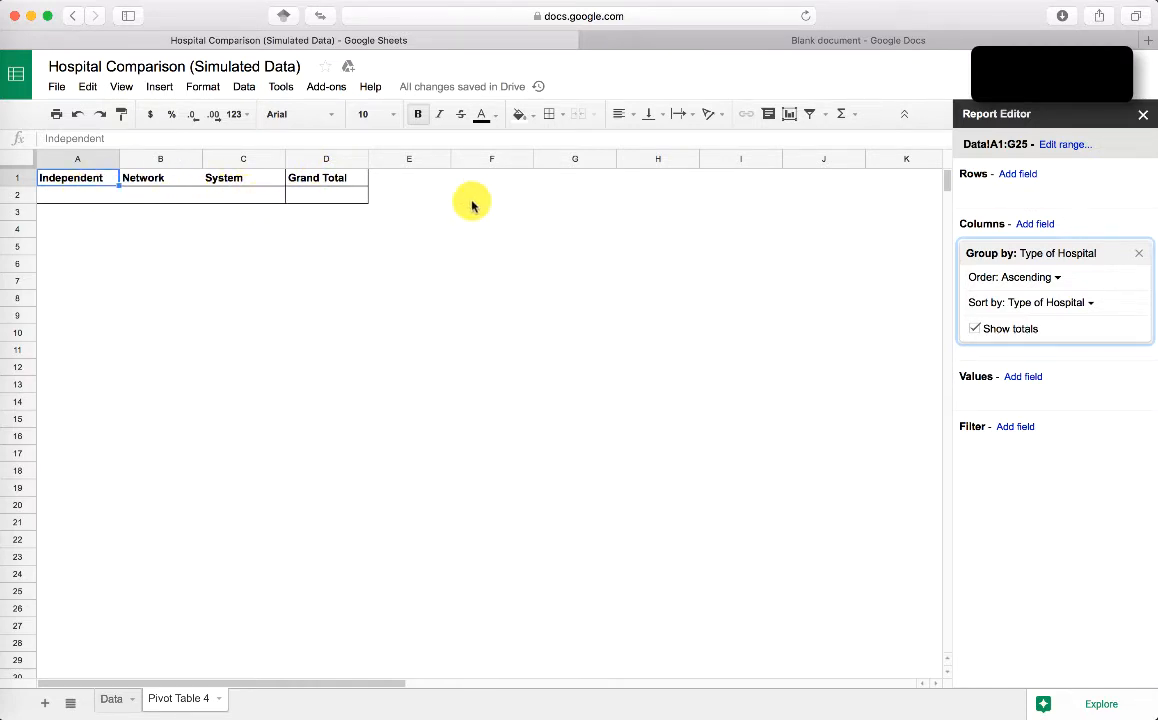
# - Add Type of Hospital as the pivot table's value field, summarized by COUNTA
pyautogui.click(1023, 378)
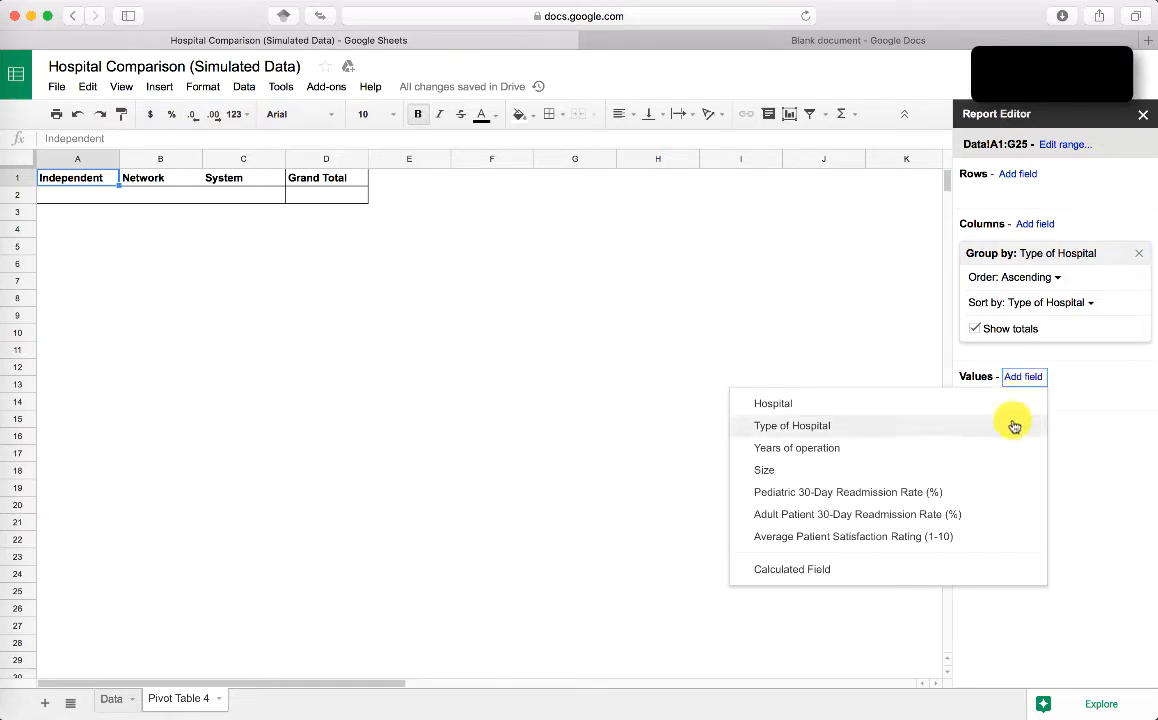
pyautogui.click(1013, 426)
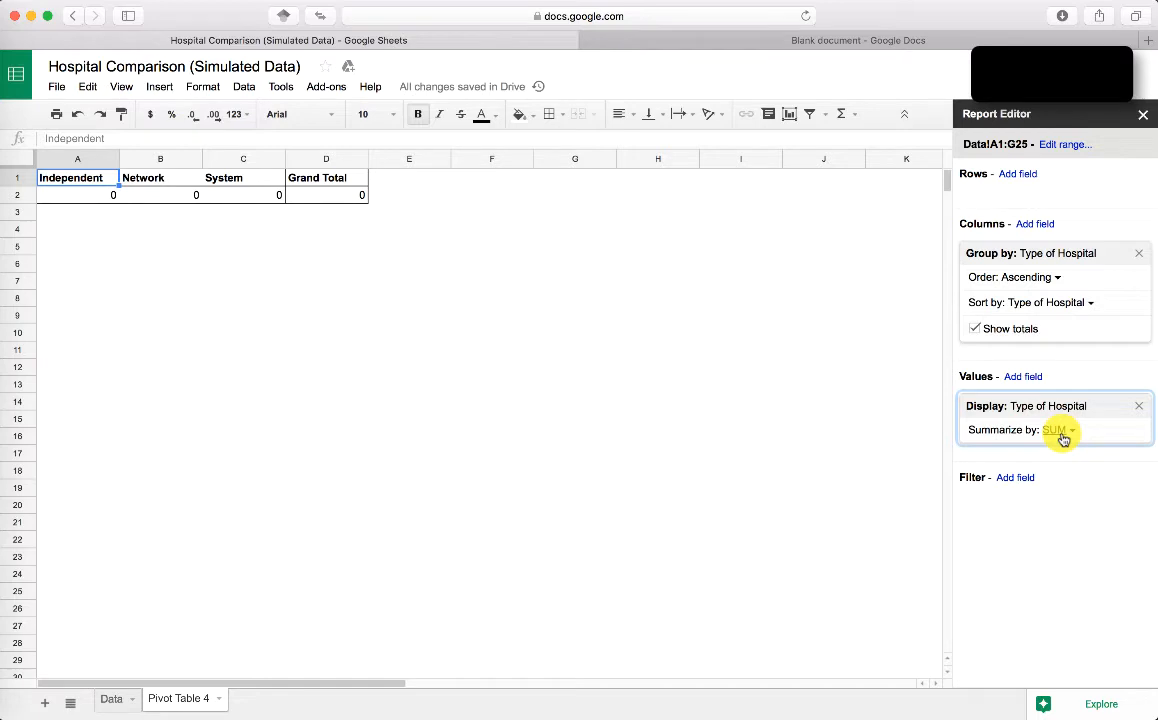
pyautogui.click(1063, 436)
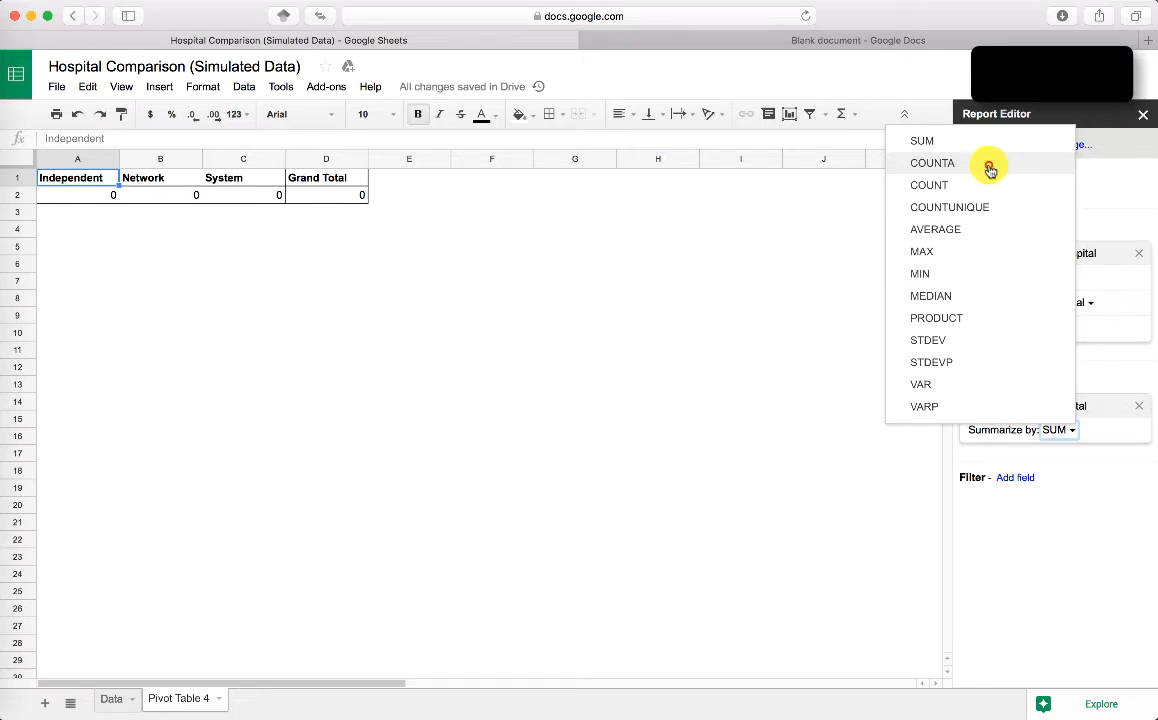
pyautogui.click(989, 168)
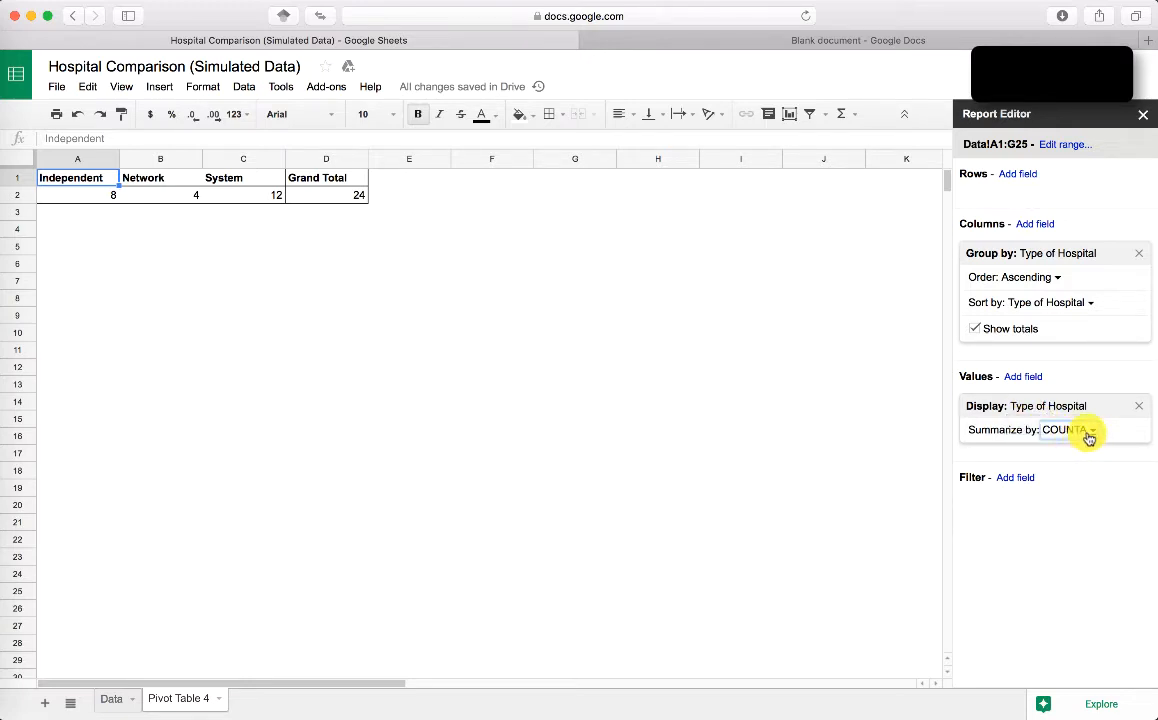
# - Remove the Type of Hospital field from both the values and the columns of the pivot table
pyautogui.click(1139, 405)
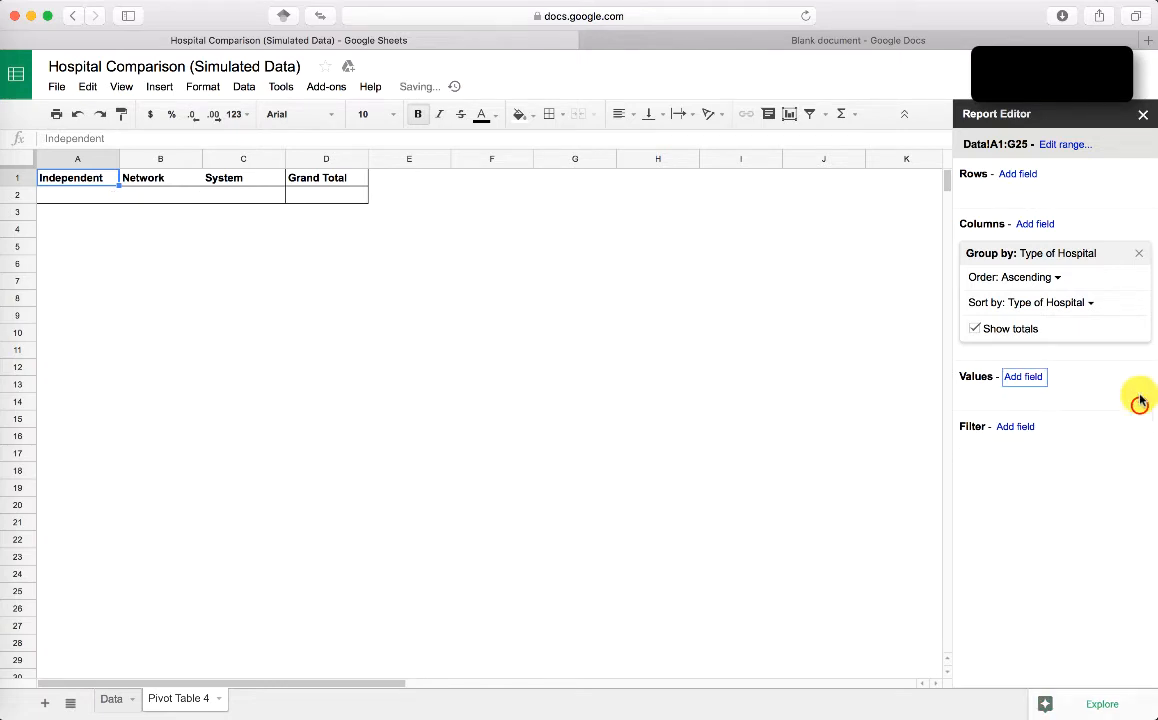
pyautogui.click(1140, 256)
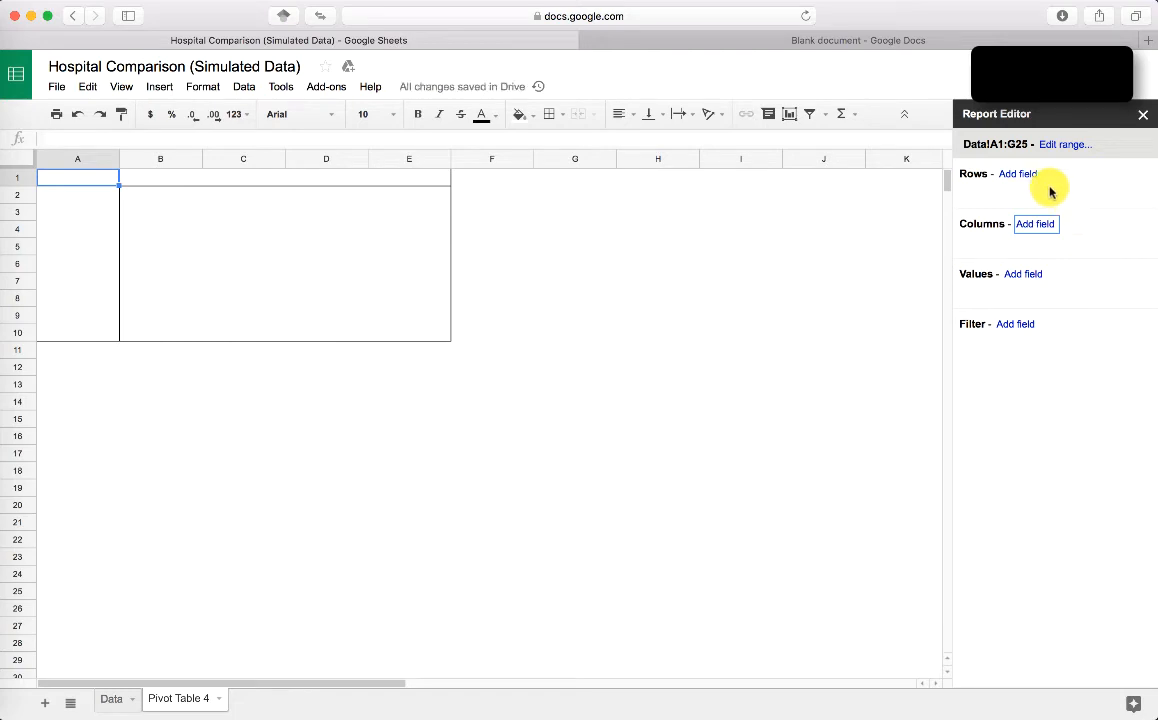
# - Group the pivot table's rows by Type of Hospital
pyautogui.click(1019, 175)
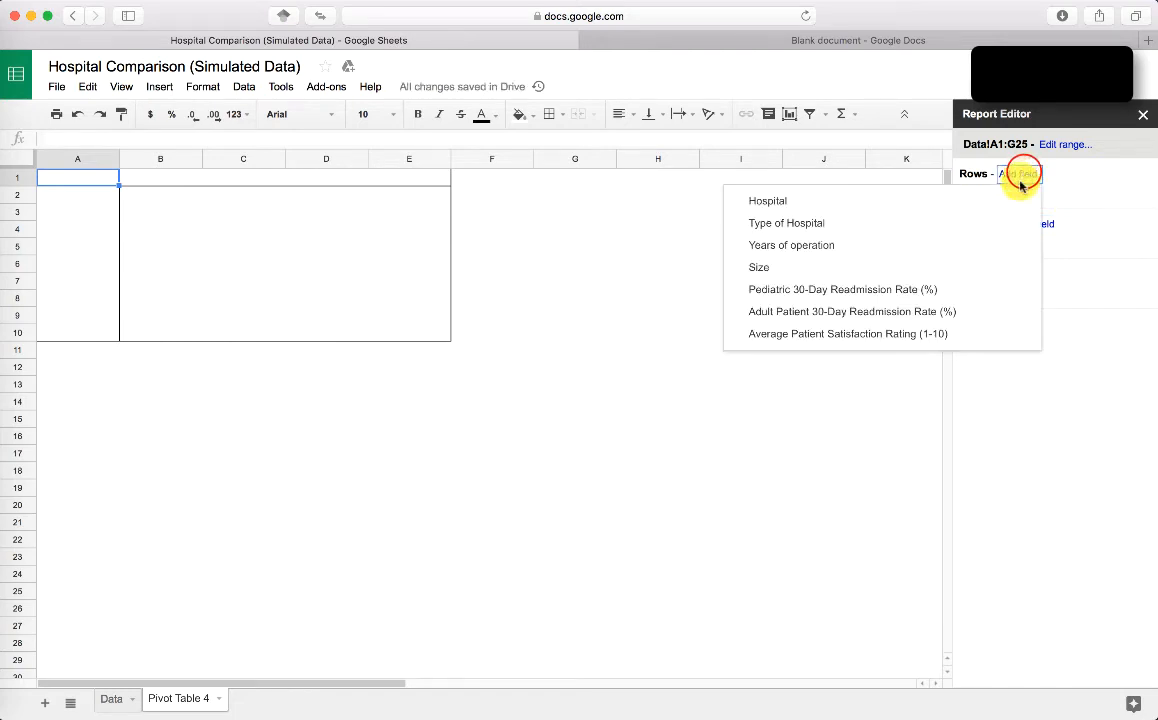
pyautogui.click(1008, 221)
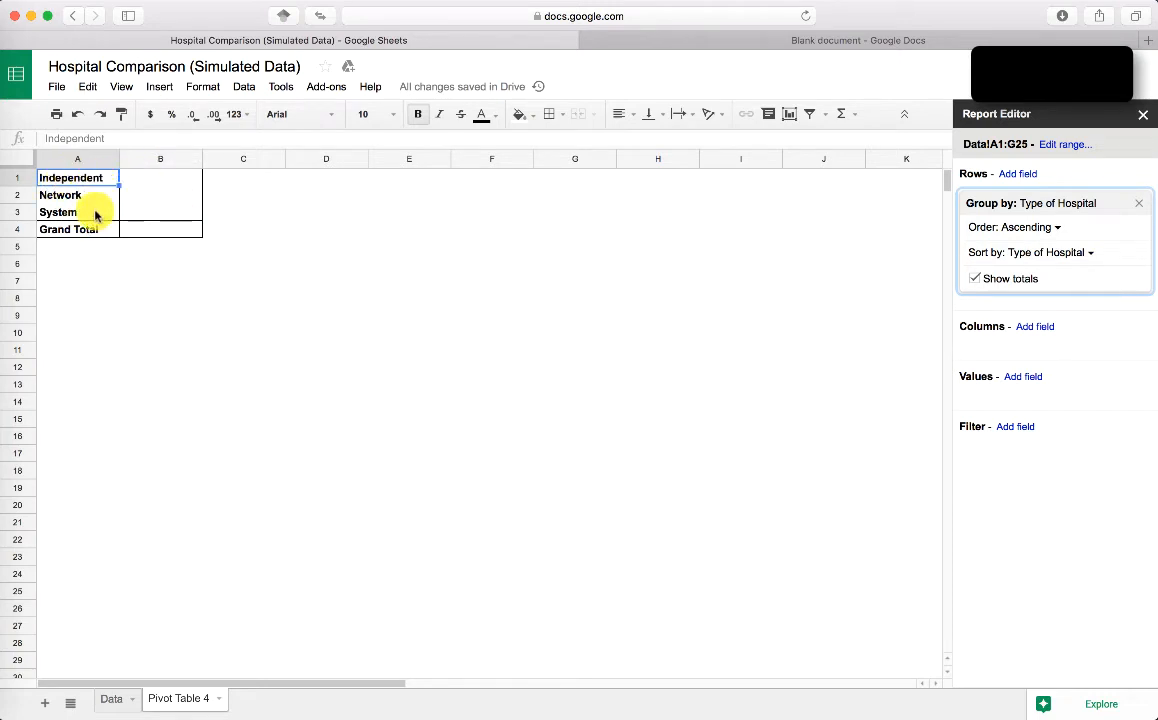
pyautogui.click(148, 193)
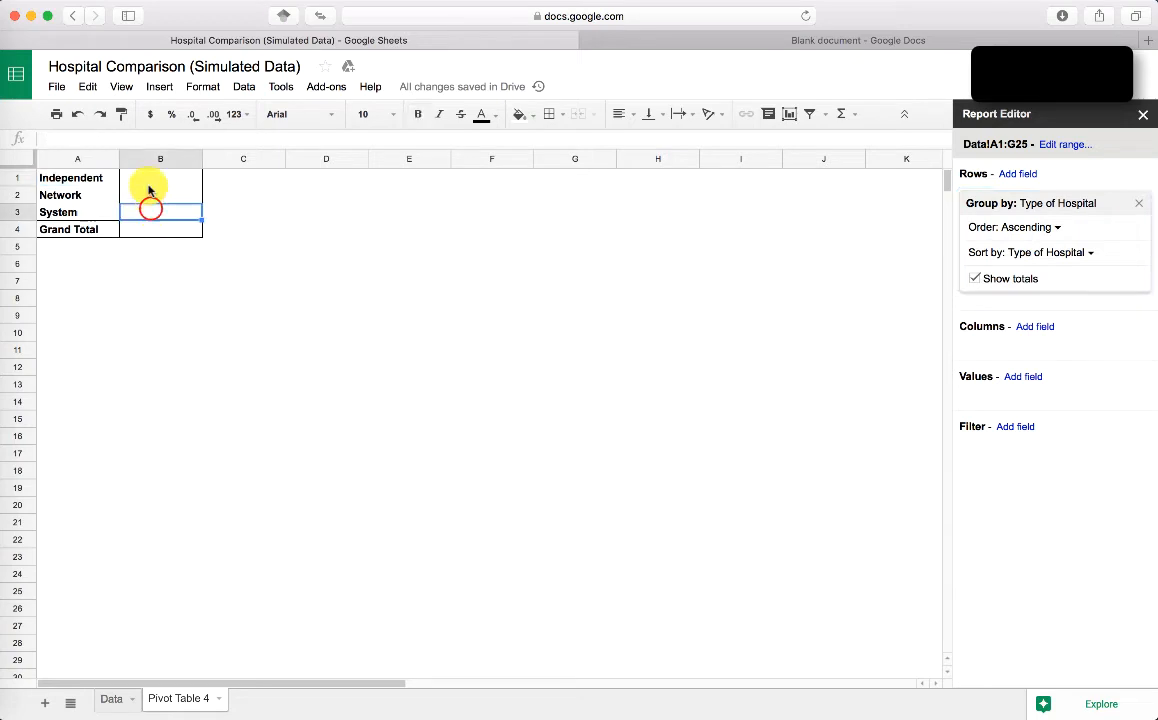
pyautogui.click(148, 176)
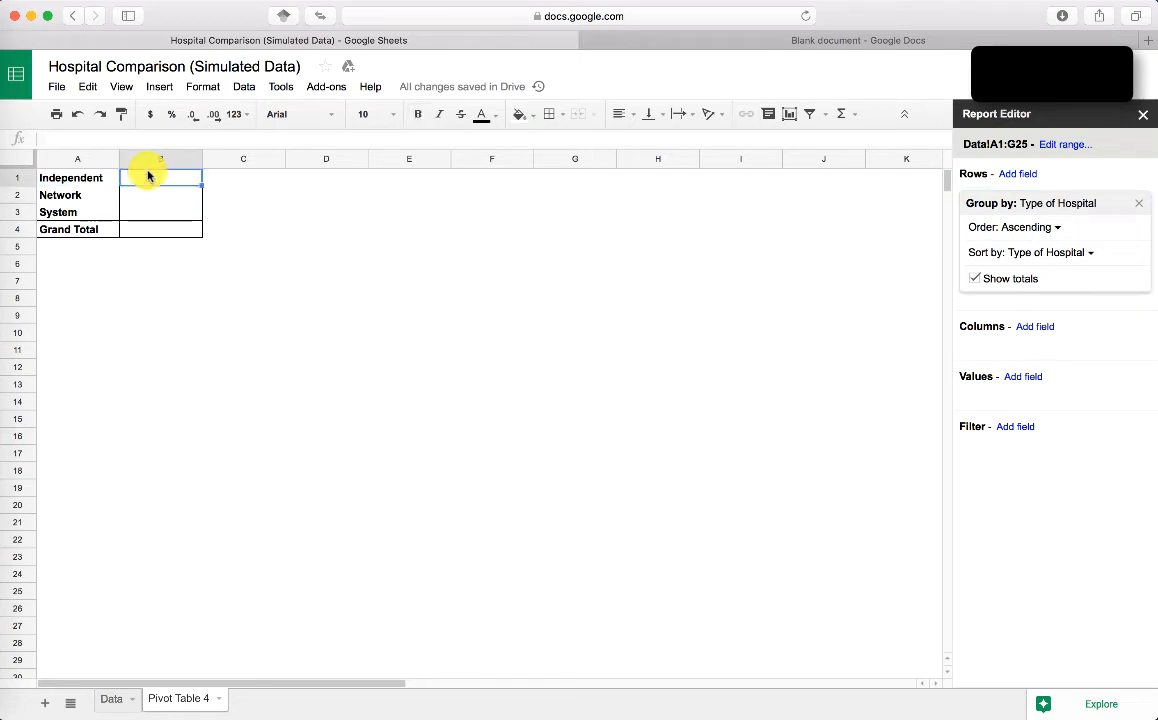
# - Count the hospitals in each row by adding Type of Hospital as a value summarized by COUNTA
pyautogui.click(1024, 384)
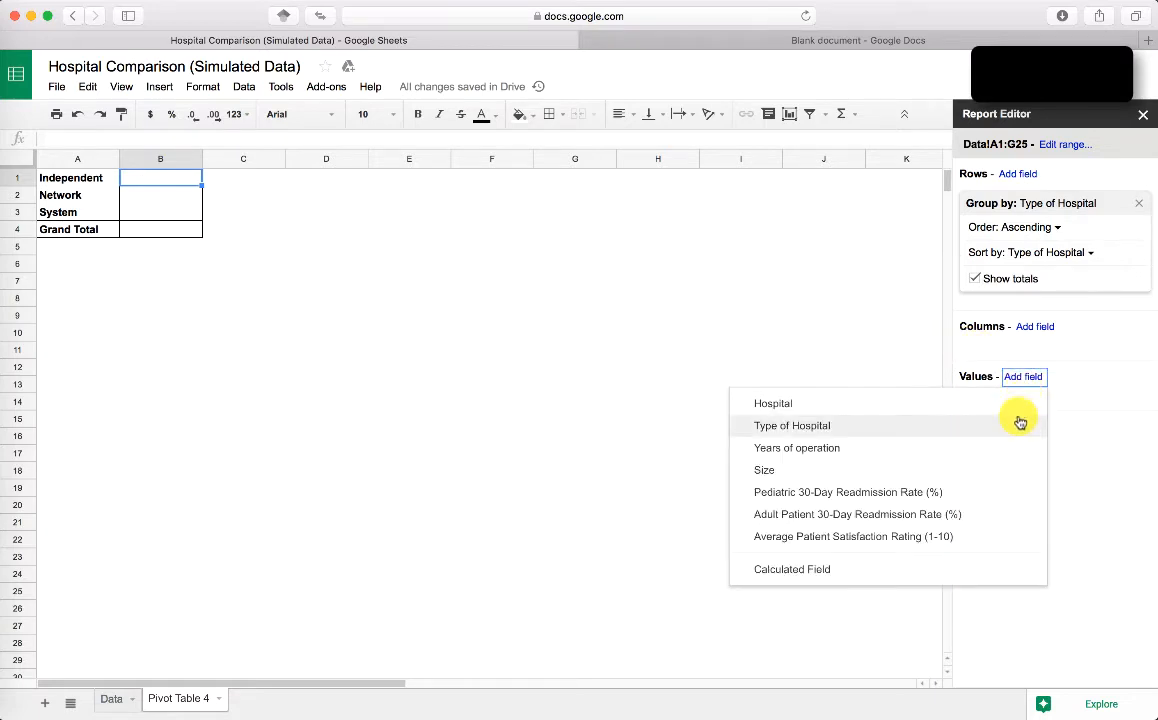
pyautogui.click(1020, 424)
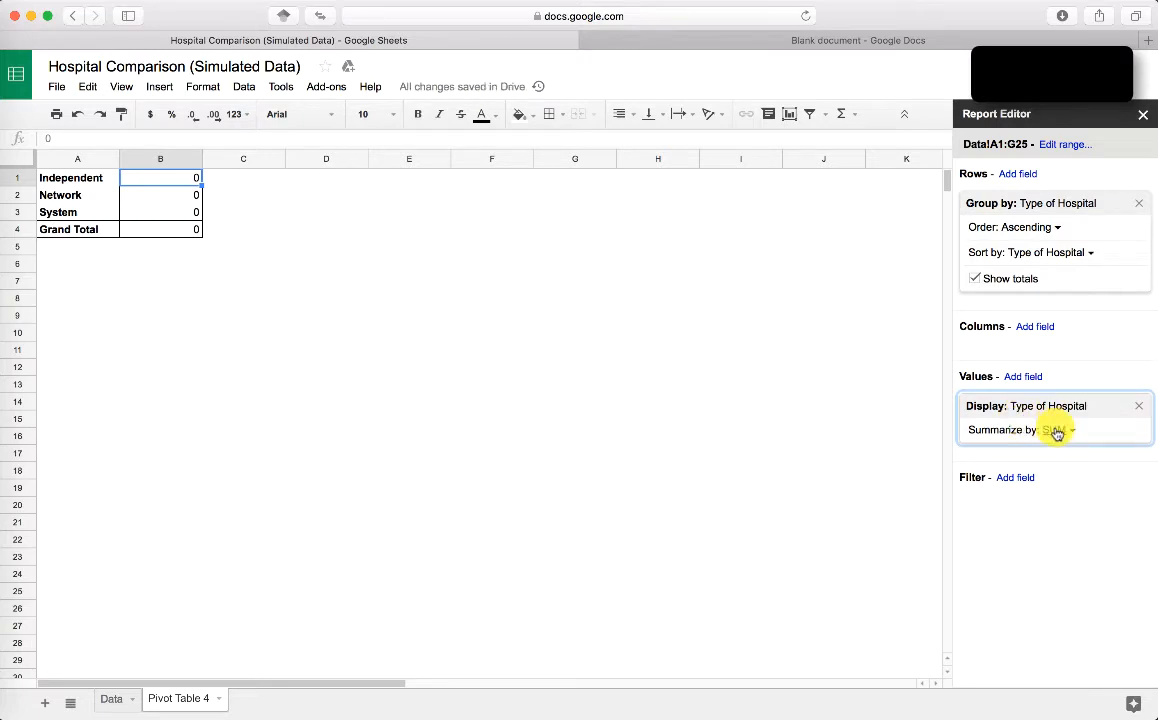
pyautogui.click(1056, 429)
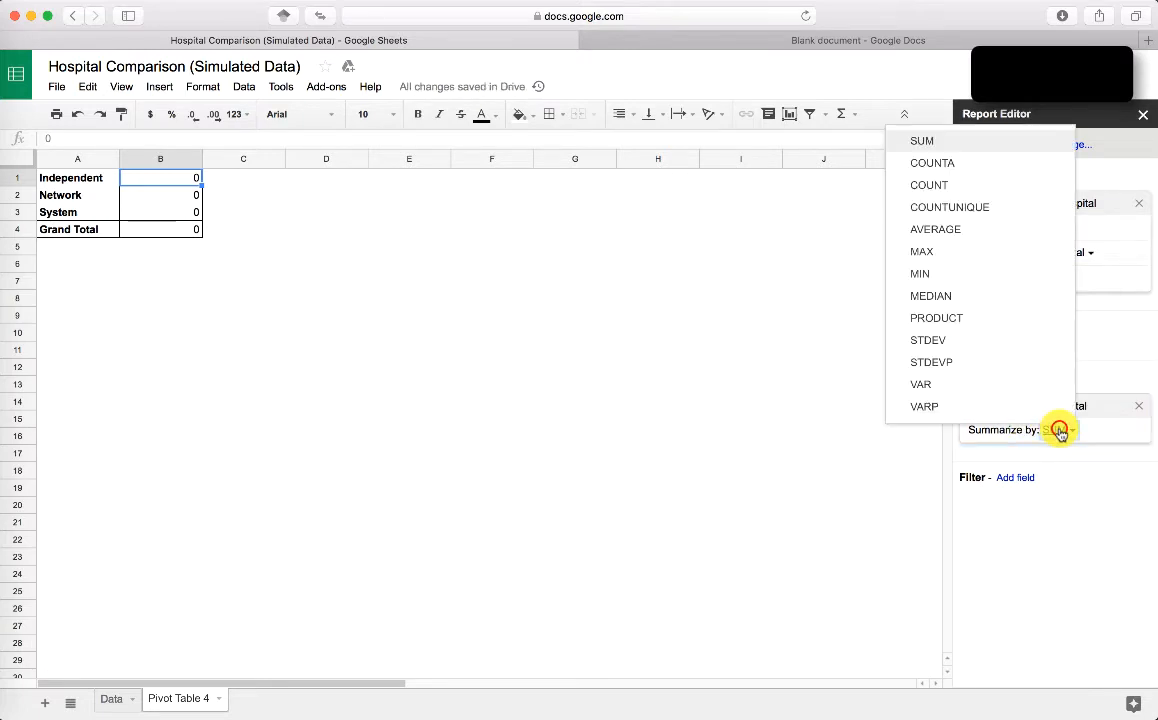
pyautogui.click(984, 165)
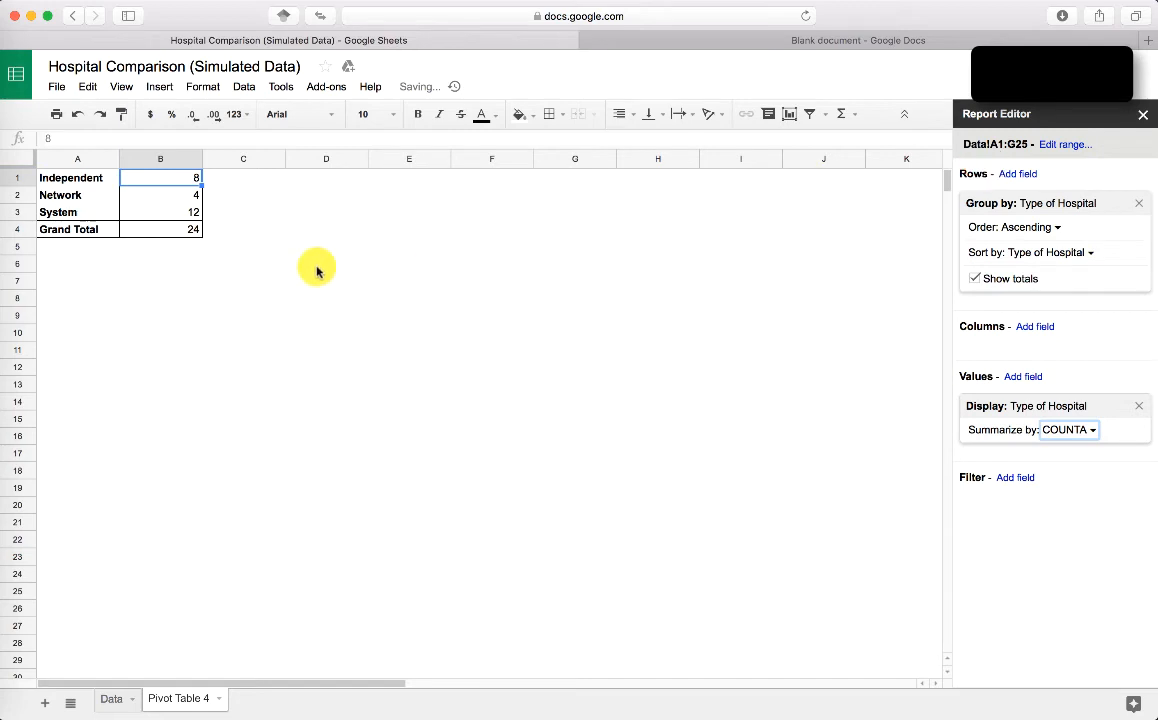
pyautogui.click(258, 278)
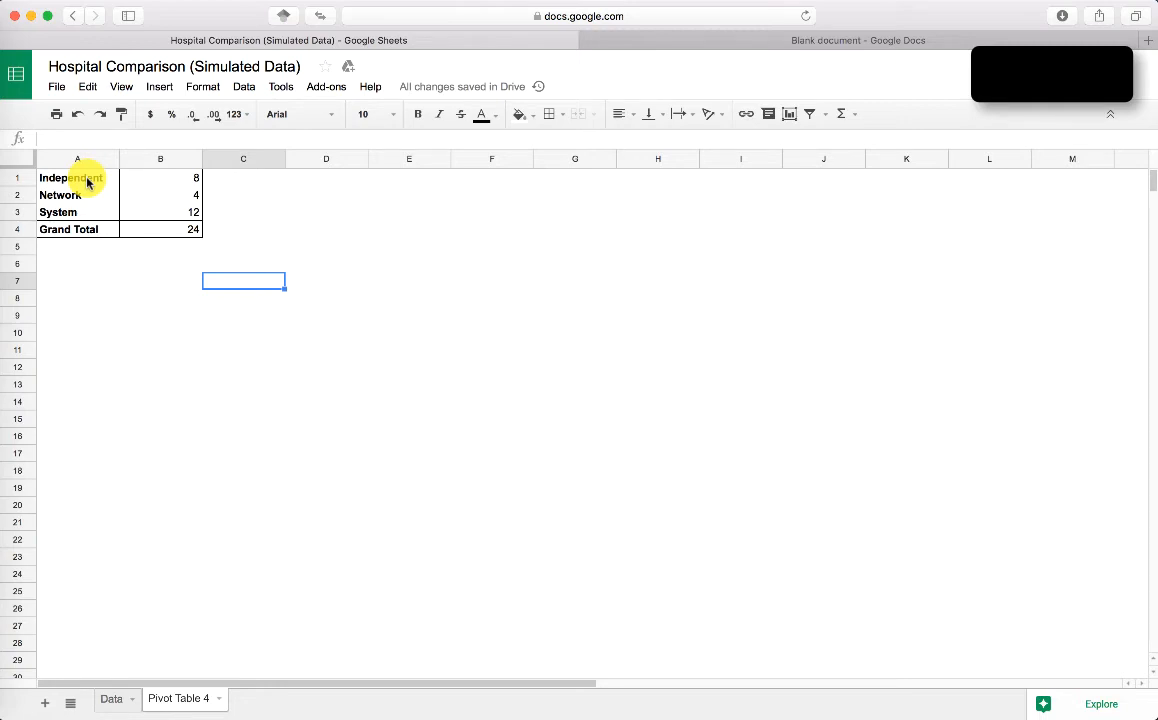
# - Copy the whole pivot table, A1:B4, and paste it unlinked into the blank document in Google Docs
pyautogui.moveTo(87, 182); pyautogui.dragTo(150, 233)
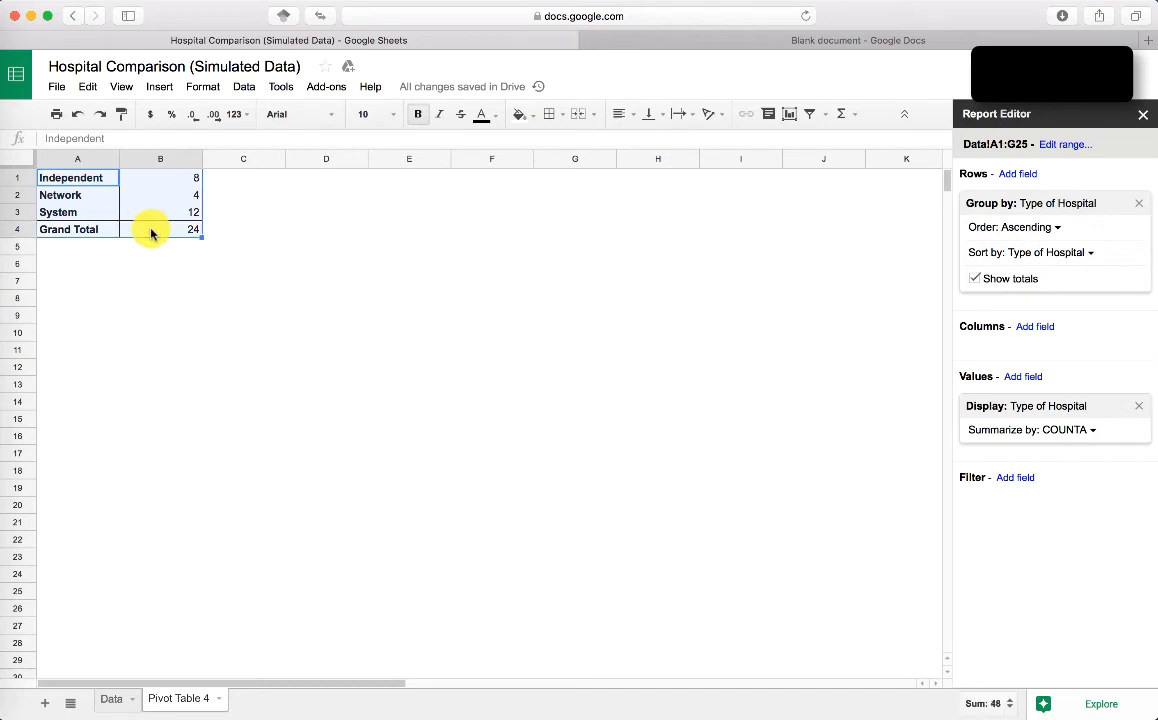
pyautogui.press('super+c')
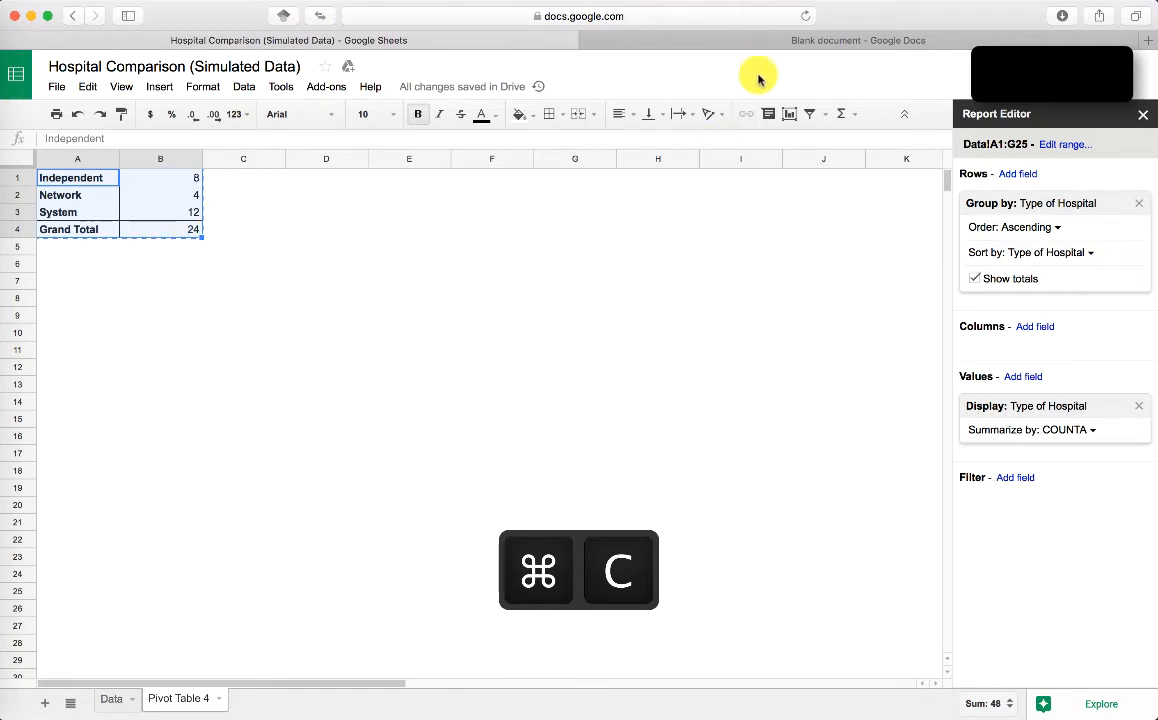
pyautogui.click(795, 41)
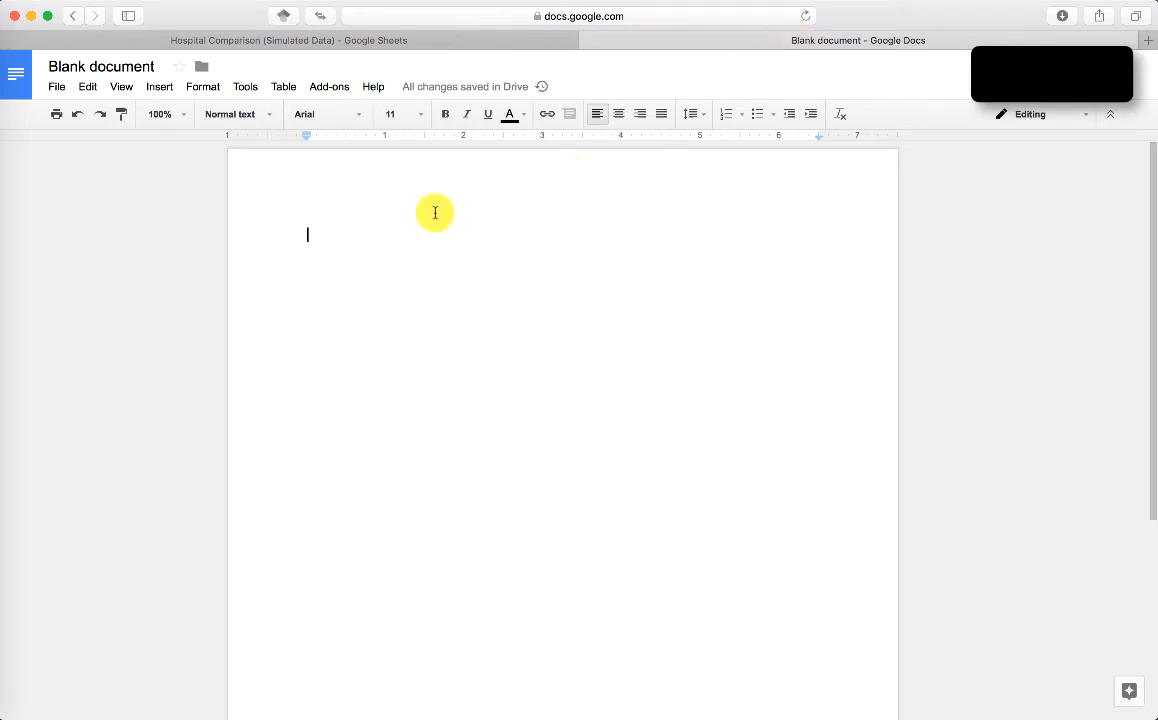
pyautogui.press('super+v')
pyautogui.click(380, 231)
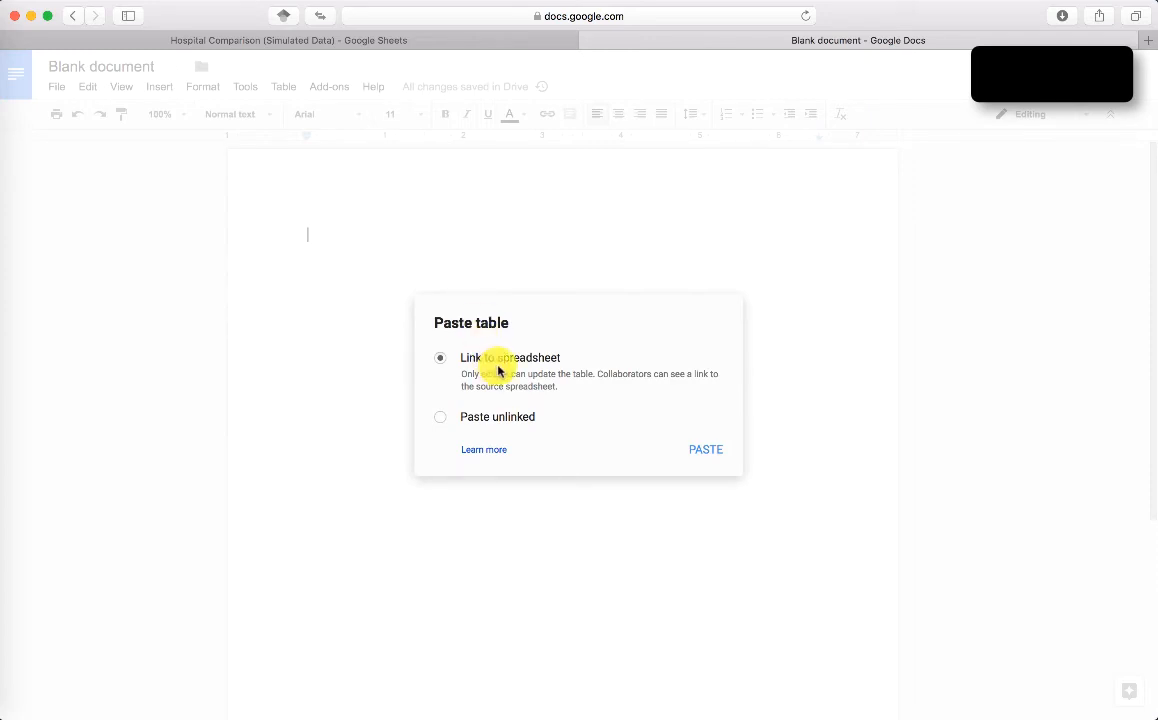
pyautogui.click(508, 421)
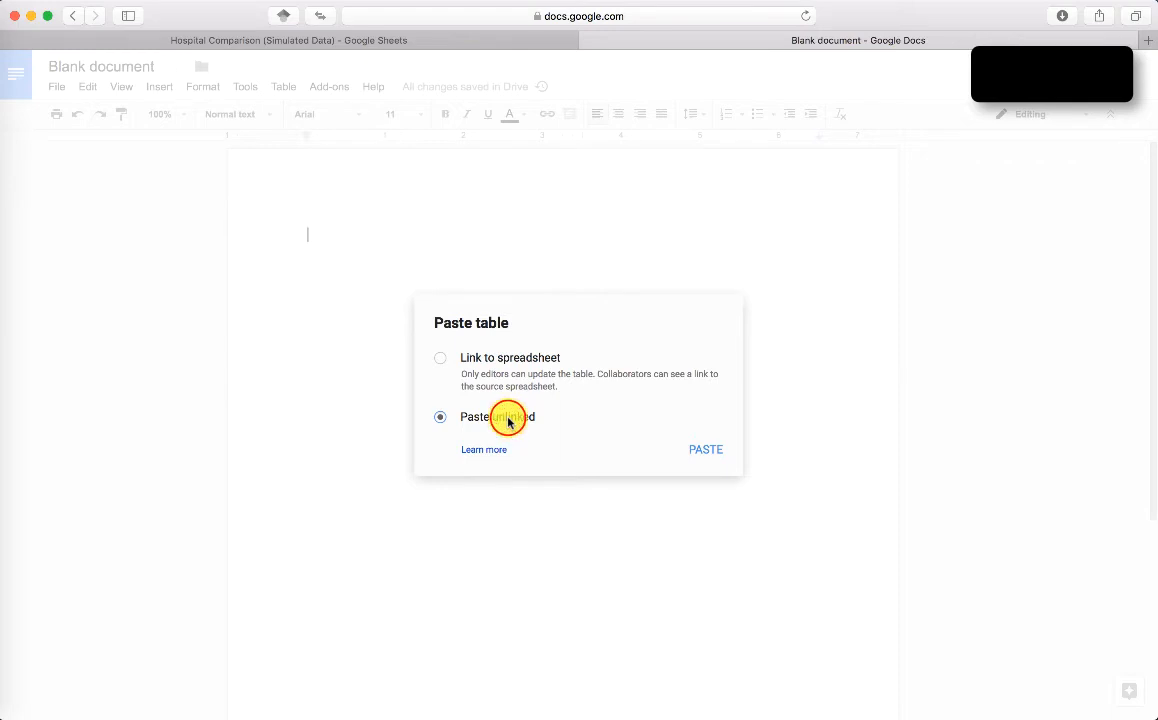
pyautogui.click(698, 449)
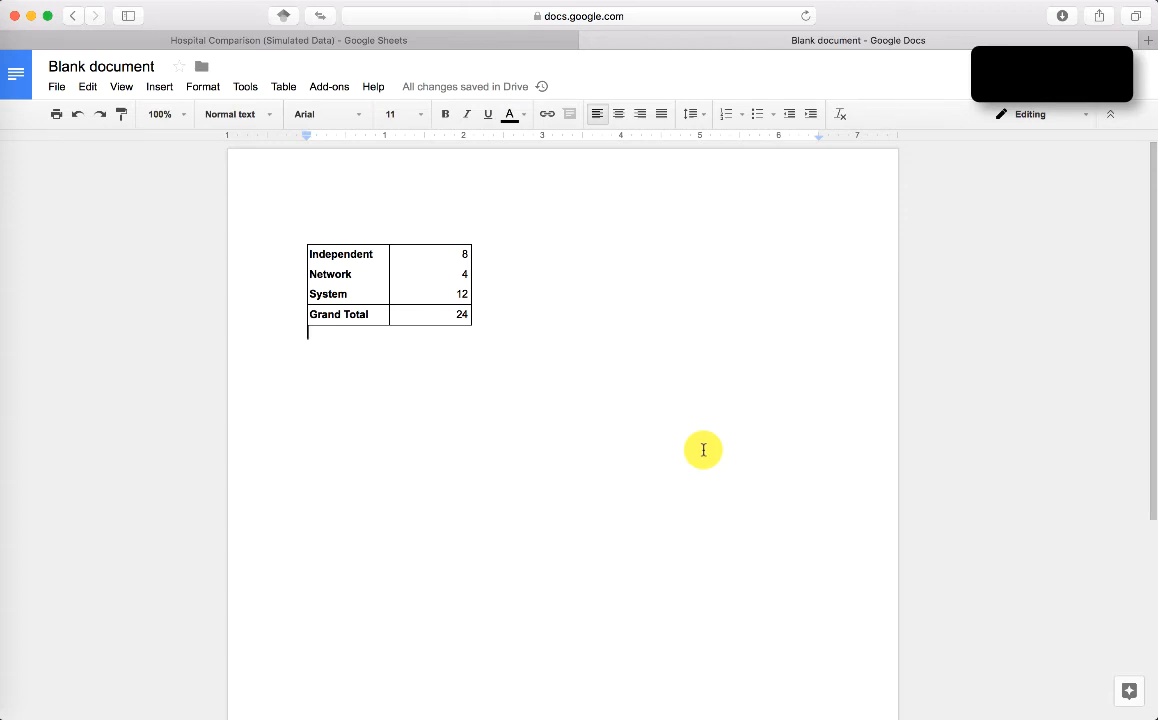
# - Write "There are 8 independent ...." on a new line below the pasted table
pyautogui.press('Return')
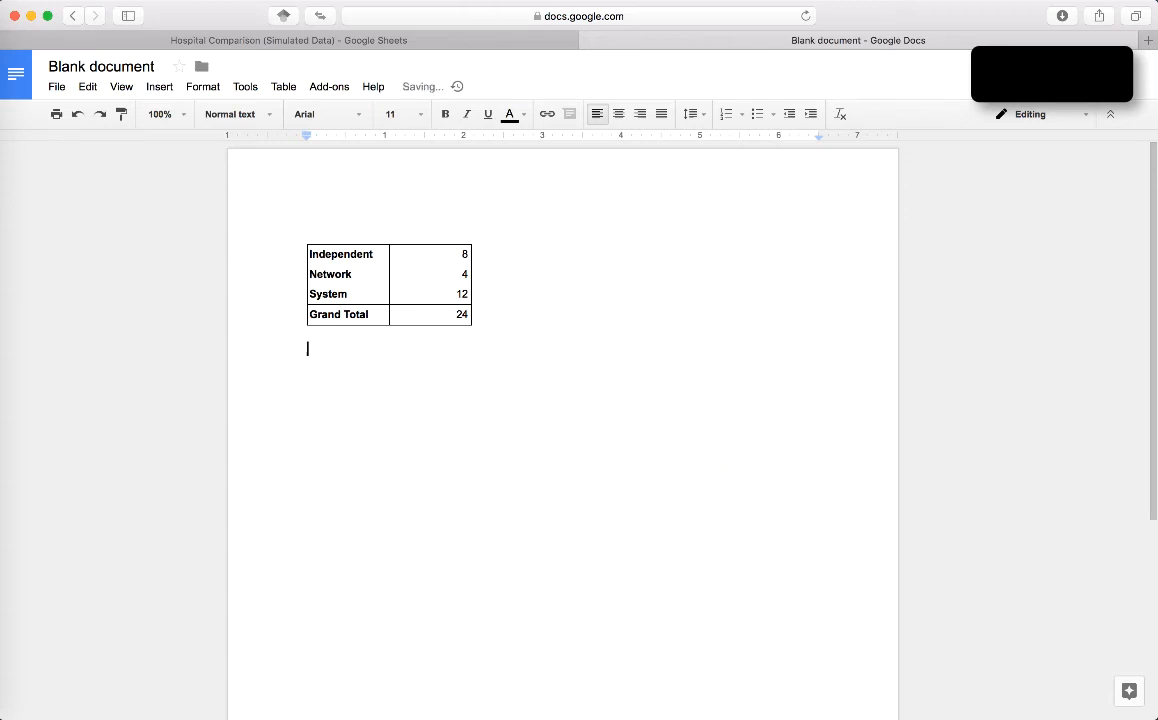
pyautogui.write('There are 8 indep')
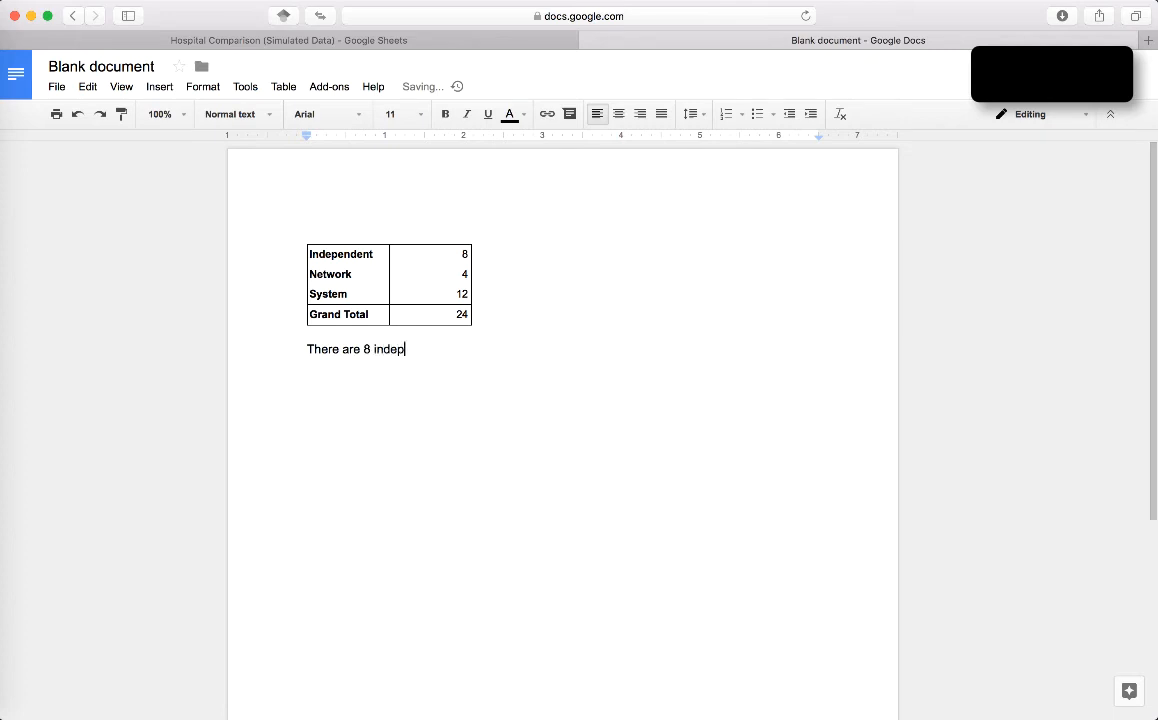
pyautogui.write('endent ....')
# - Back in Google Sheets, create a new pivot table from the hospital data in A1:G25 and group its rows by Size
pyautogui.hotkey('ctrl', 'shift', 'Tab')
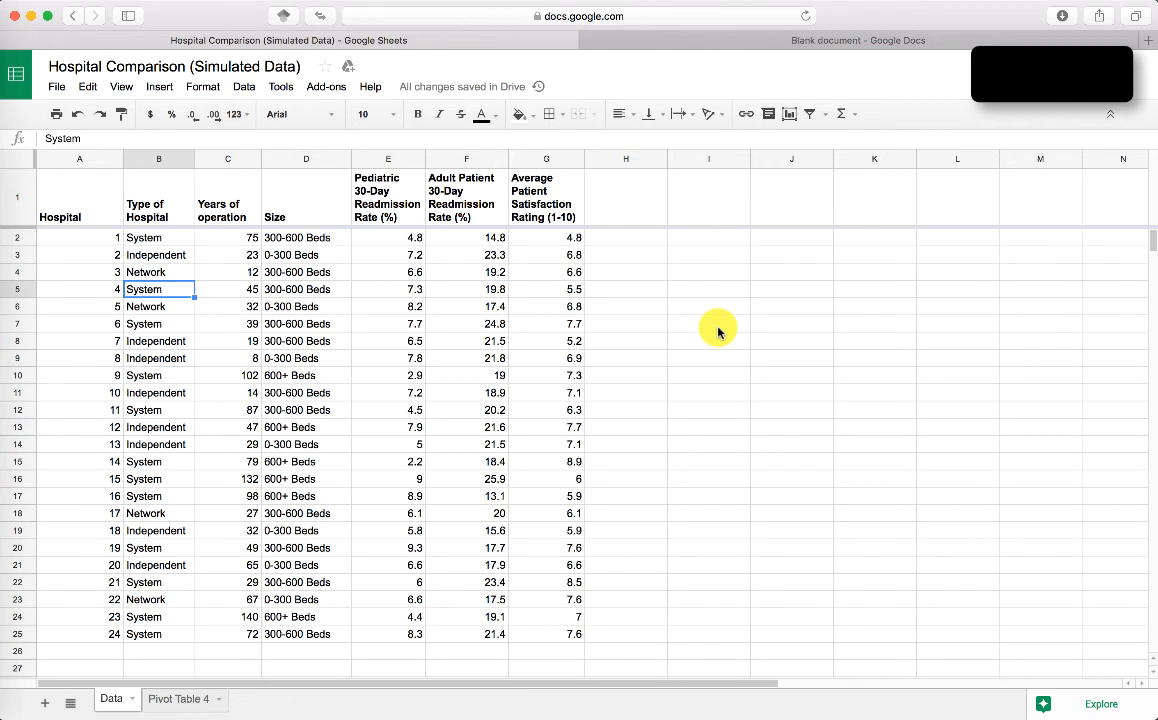
pyautogui.click(306, 158)
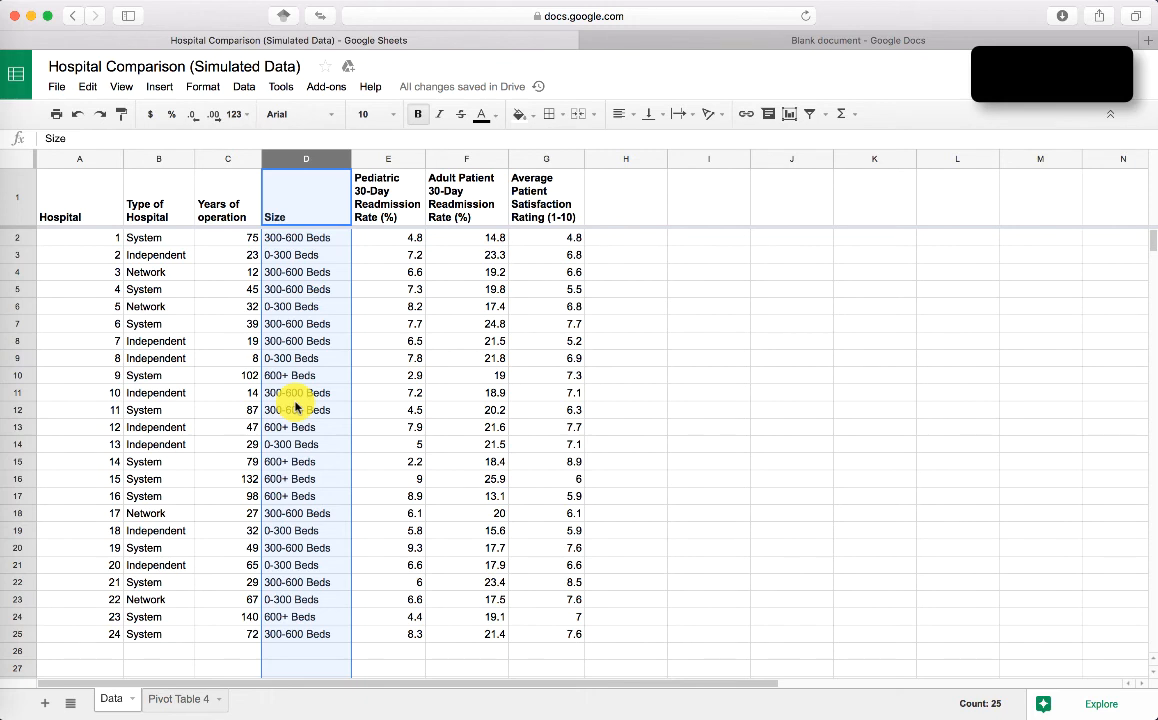
pyautogui.click(297, 322)
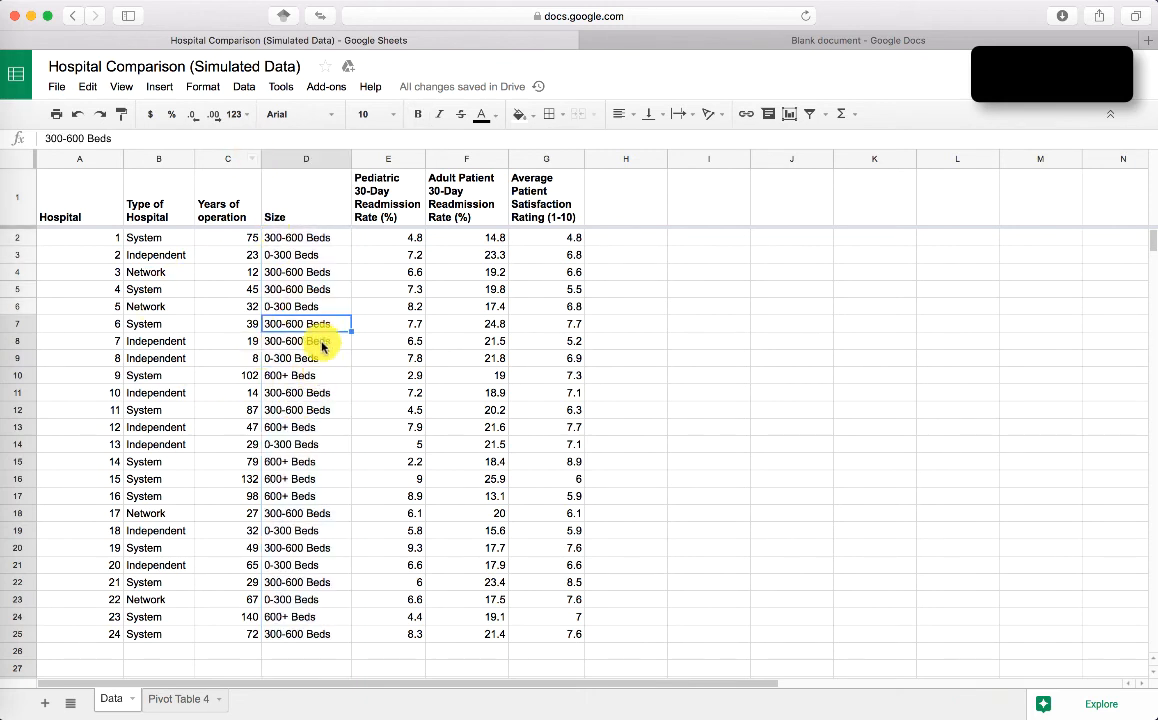
pyautogui.click(245, 87)
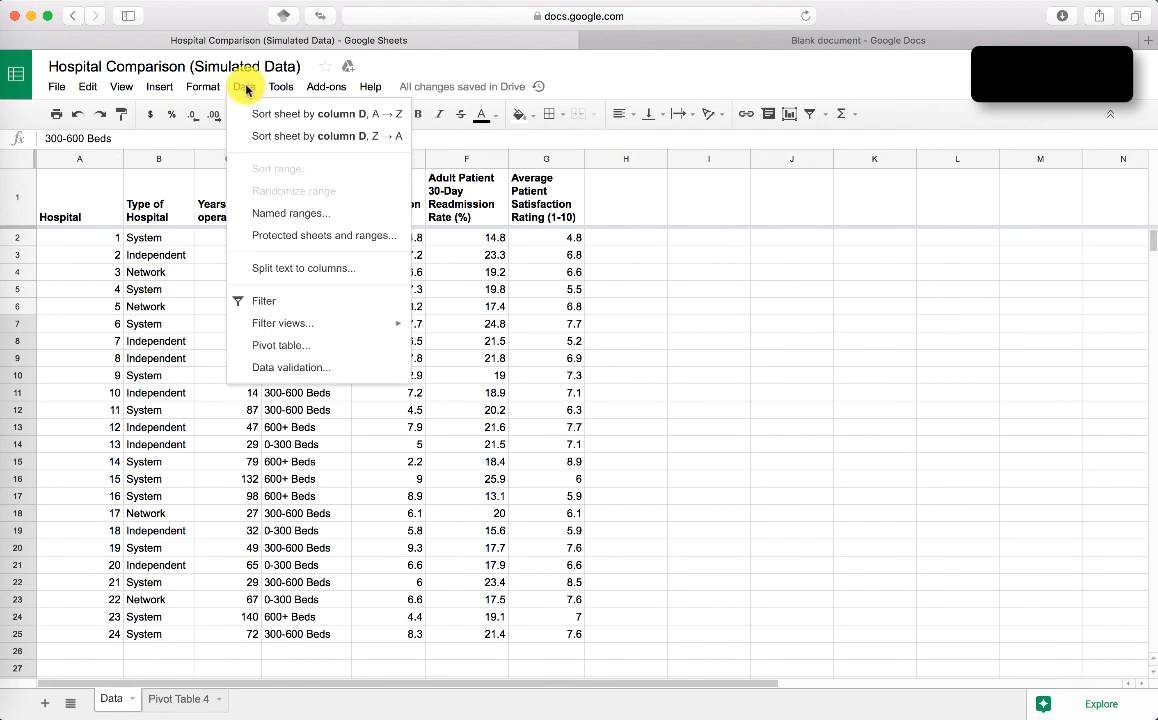
pyautogui.click(290, 345)
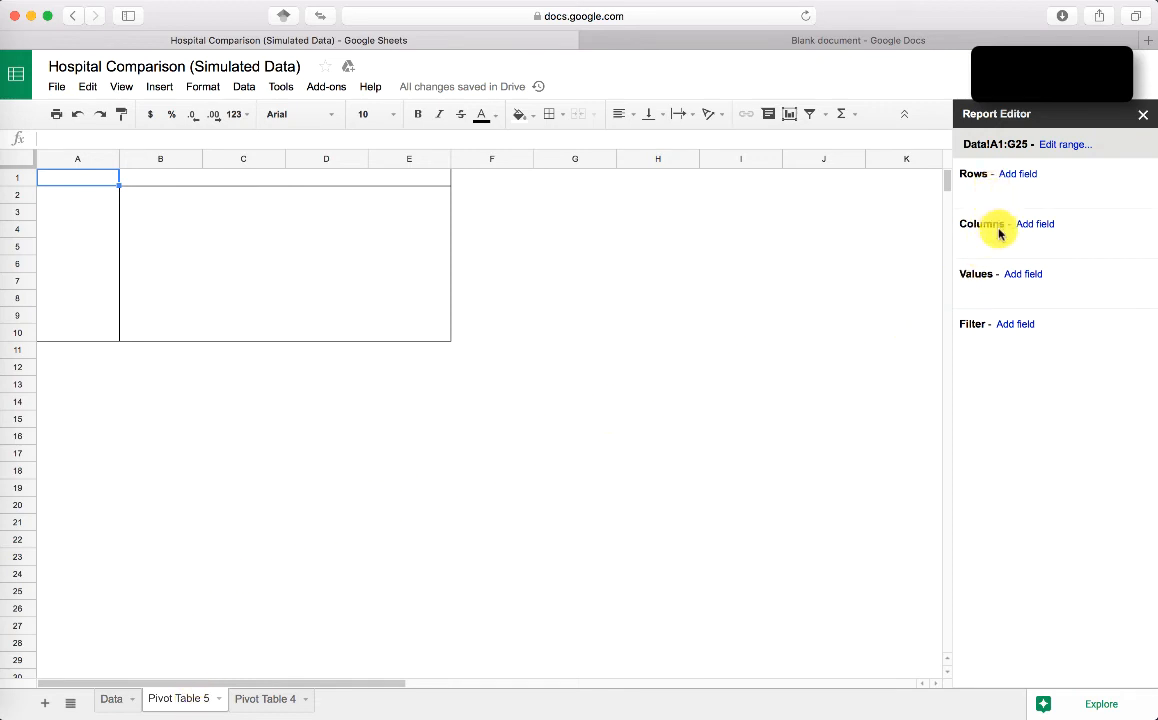
pyautogui.click(1019, 176)
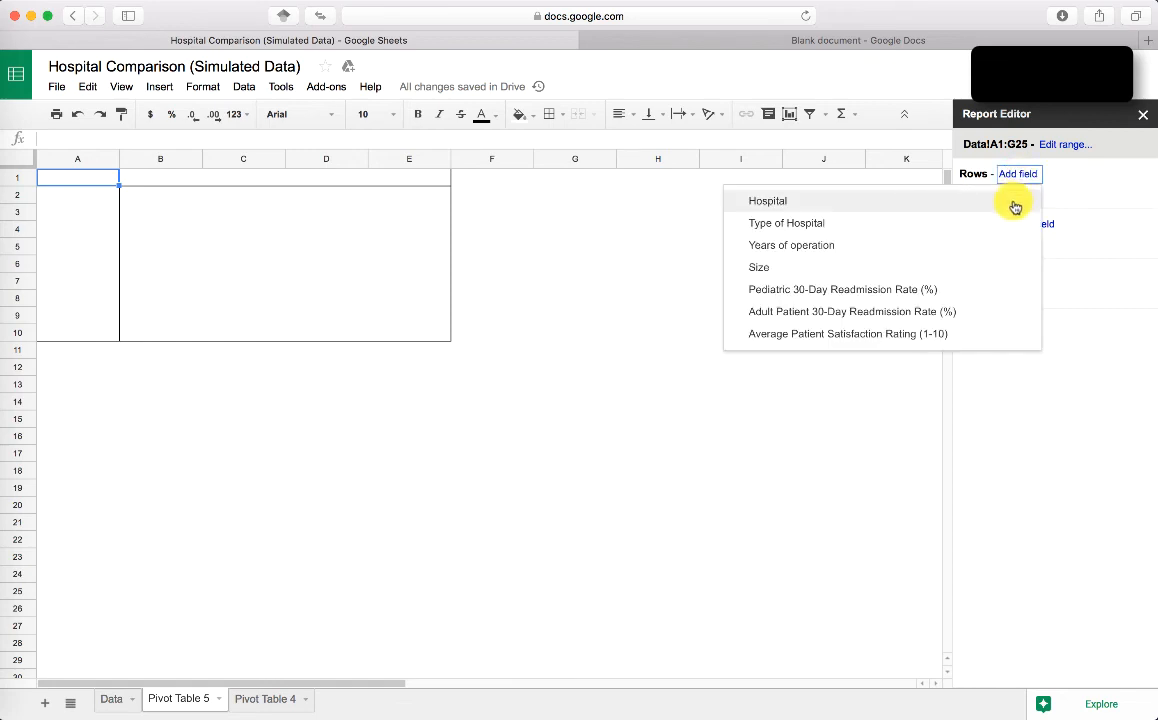
pyautogui.click(999, 266)
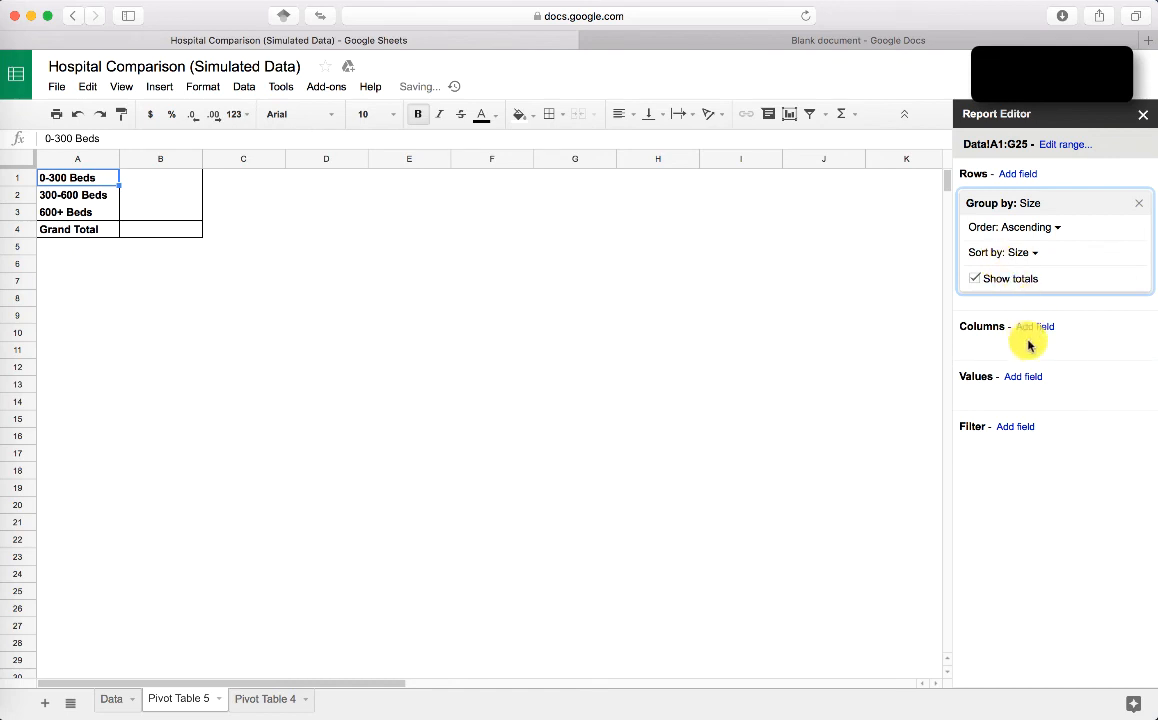
# - Add Size as a value summarized by COUNTA and group the pivot table's columns by Type of Hospital
pyautogui.click(1023, 377)
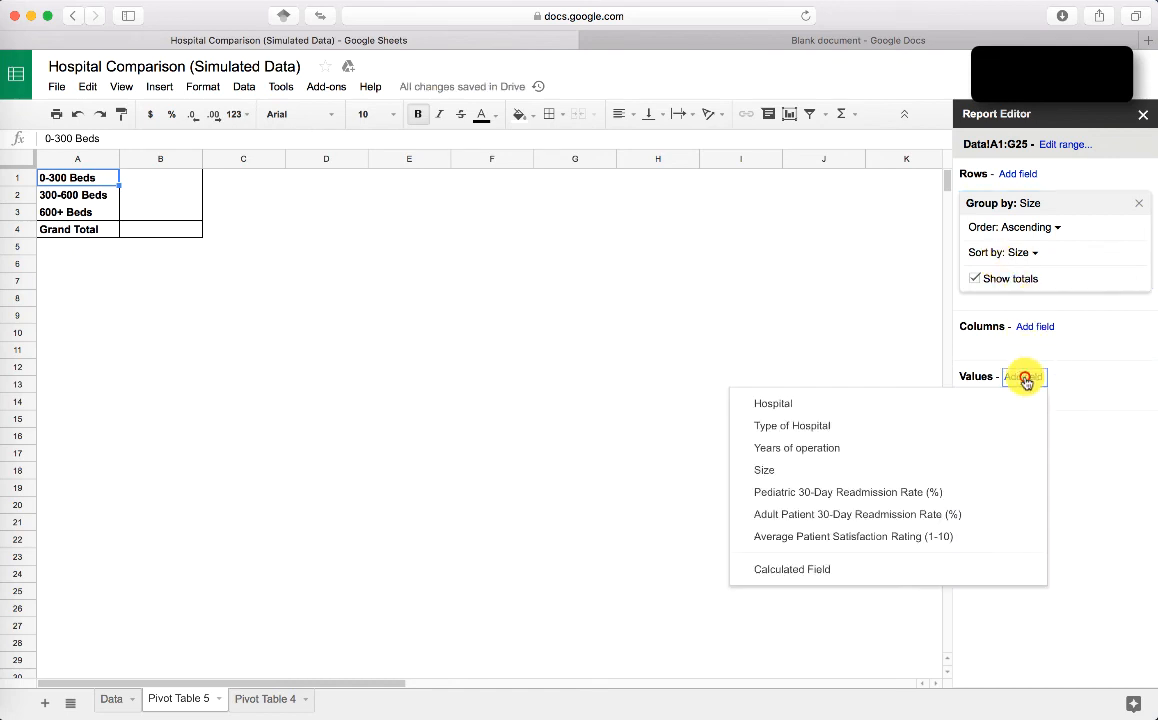
pyautogui.click(1010, 467)
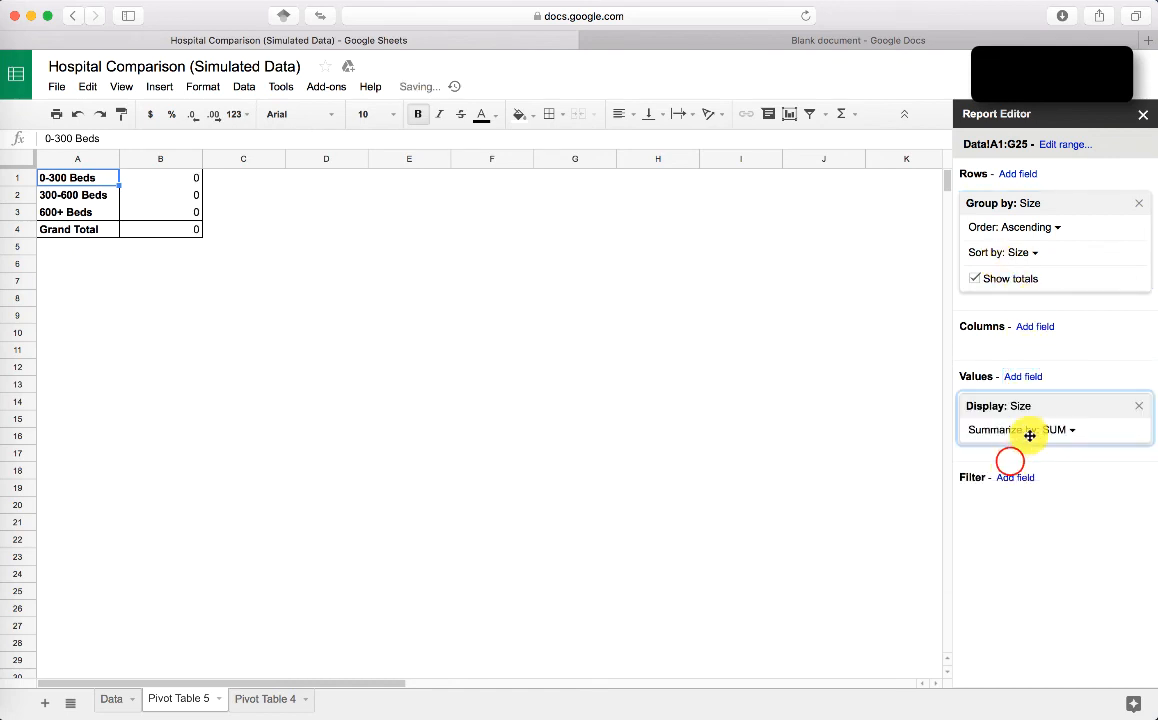
pyautogui.click(1062, 435)
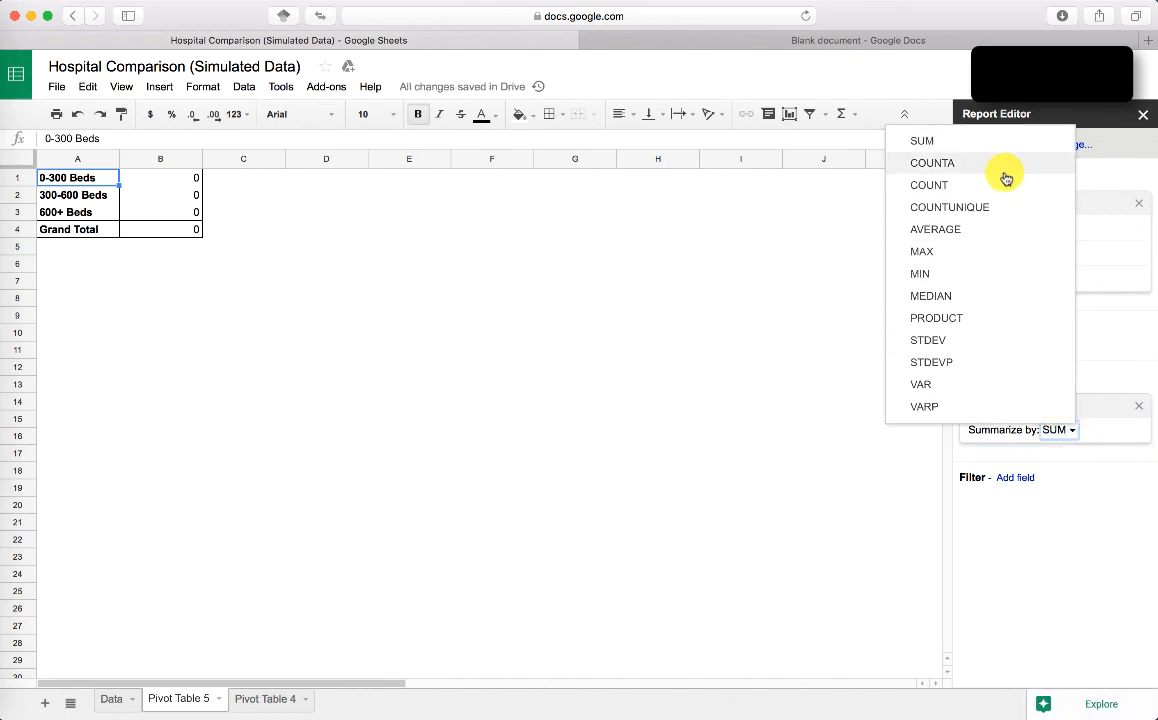
pyautogui.click(1006, 178)
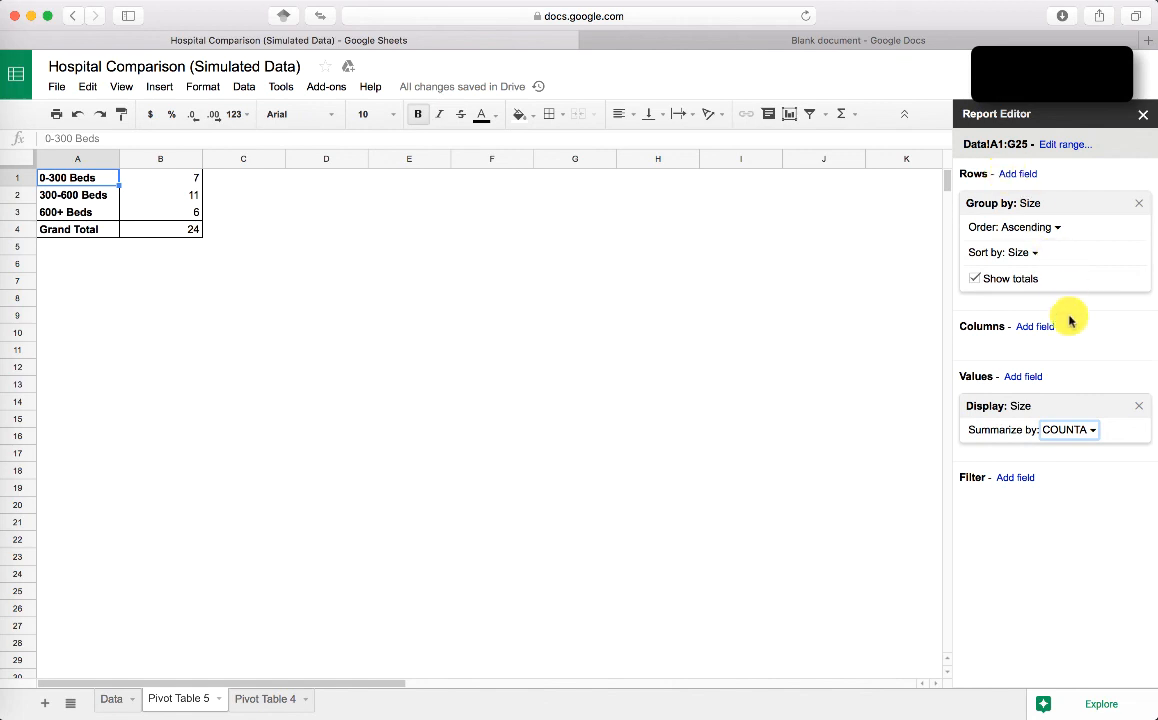
pyautogui.click(1037, 327)
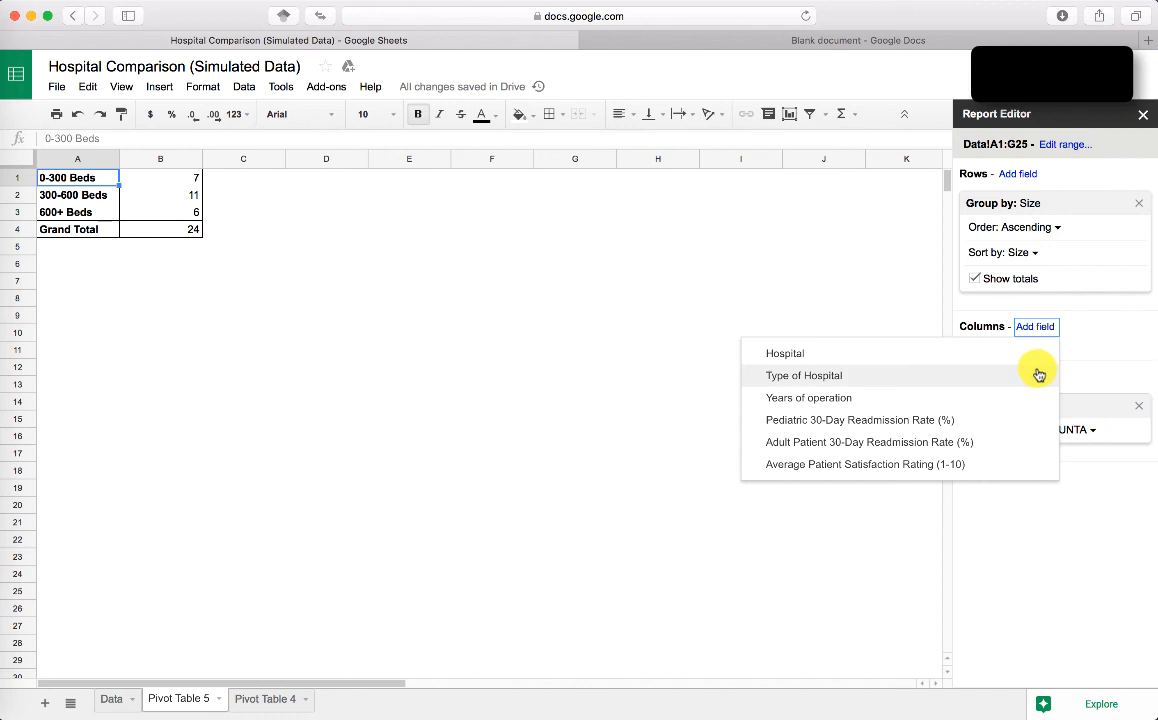
pyautogui.click(1039, 374)
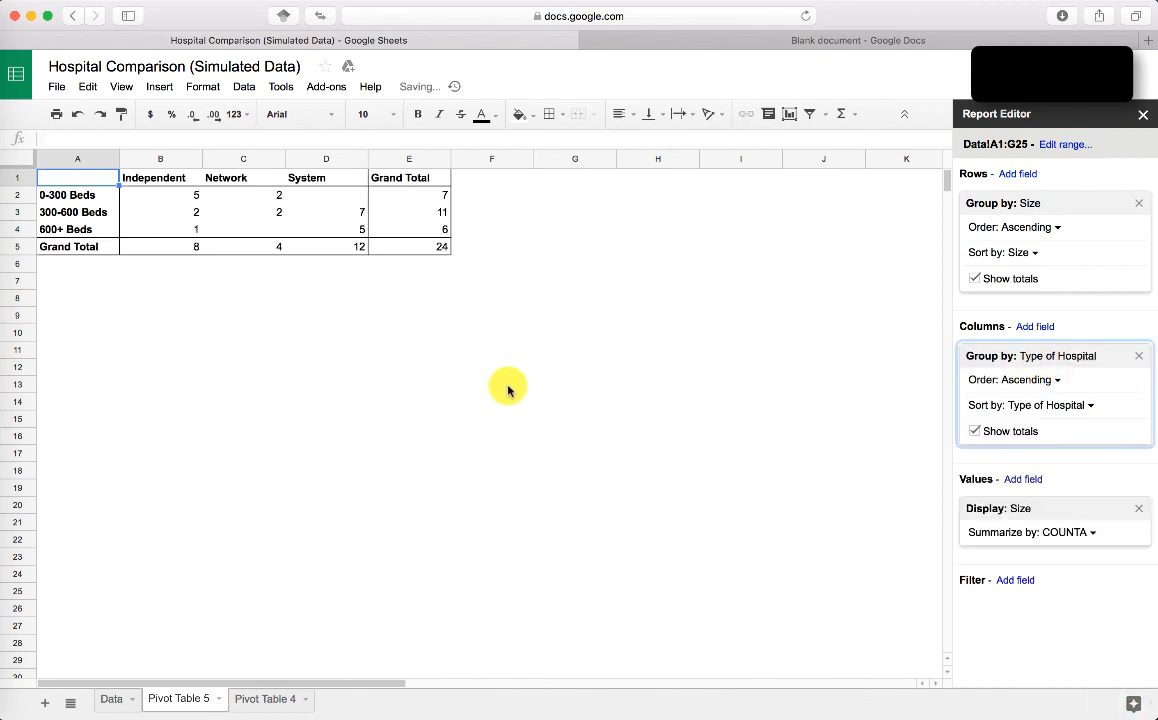